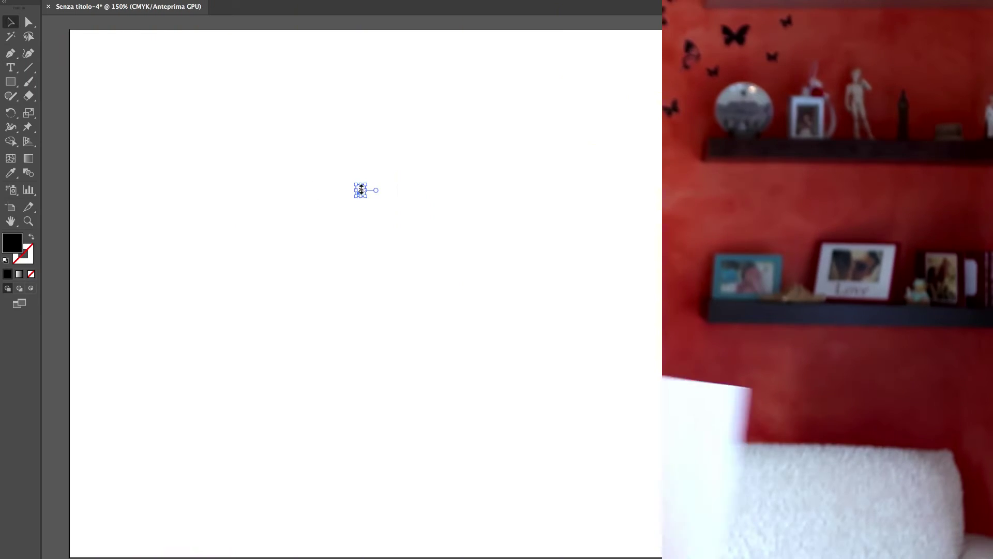
Step: Set the letter a in Perpetua Regular
type("per")
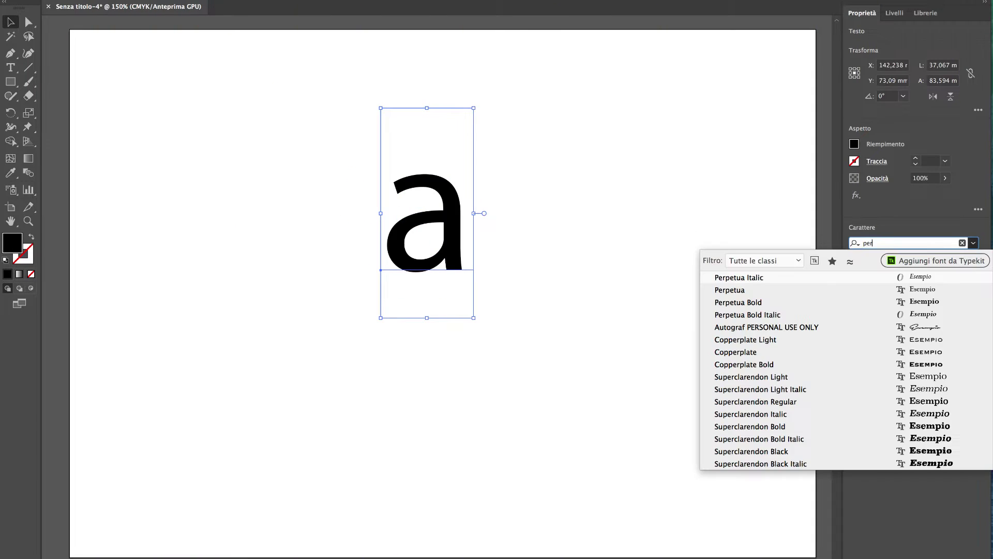
key("Down")
key("Return")
Step: Convert the a to outlines, enlarge it, and swap it to a stroke-only outline
right_click(434, 240)
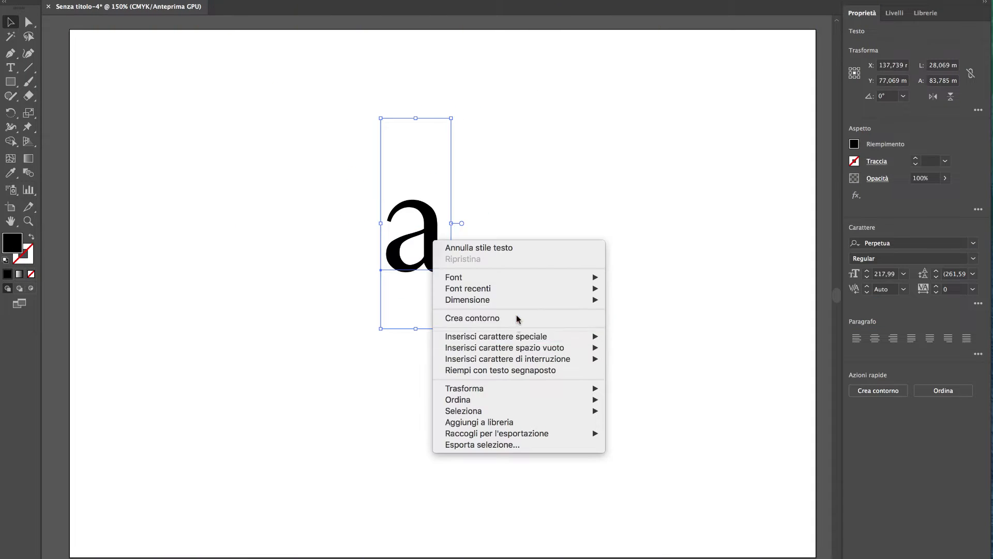
left_click(476, 317)
left_click_drag(450, 273, 565, 414)
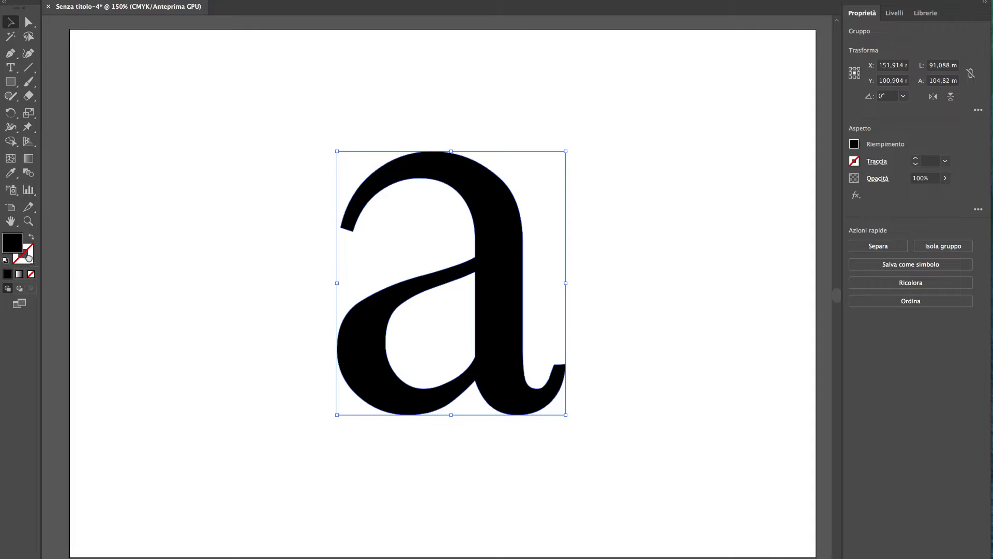
key("shift+x")
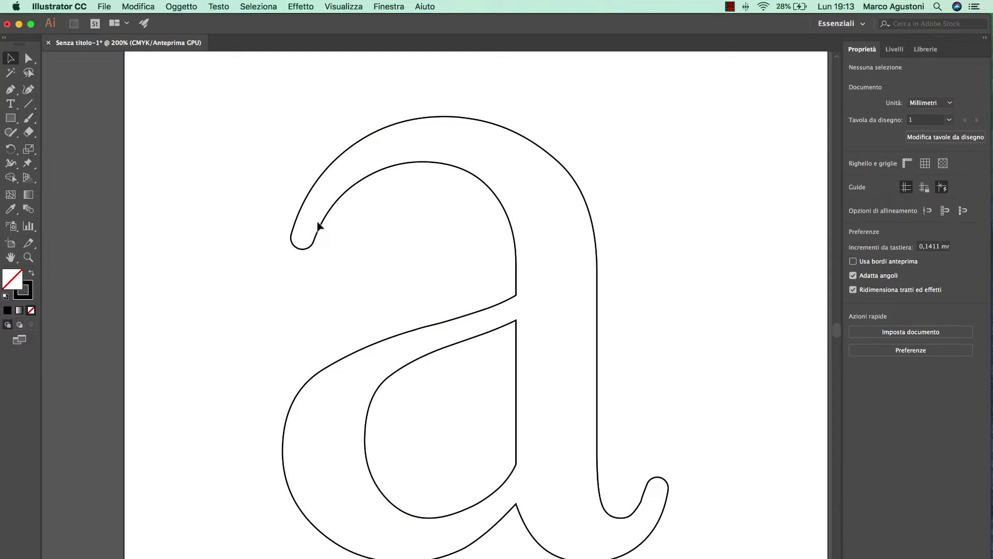
Step: Zoom out and place the a-letter.jpeg sketch on the artboard over the outlined a
key("super+minus")
scroll(317, 222, "down", 2)
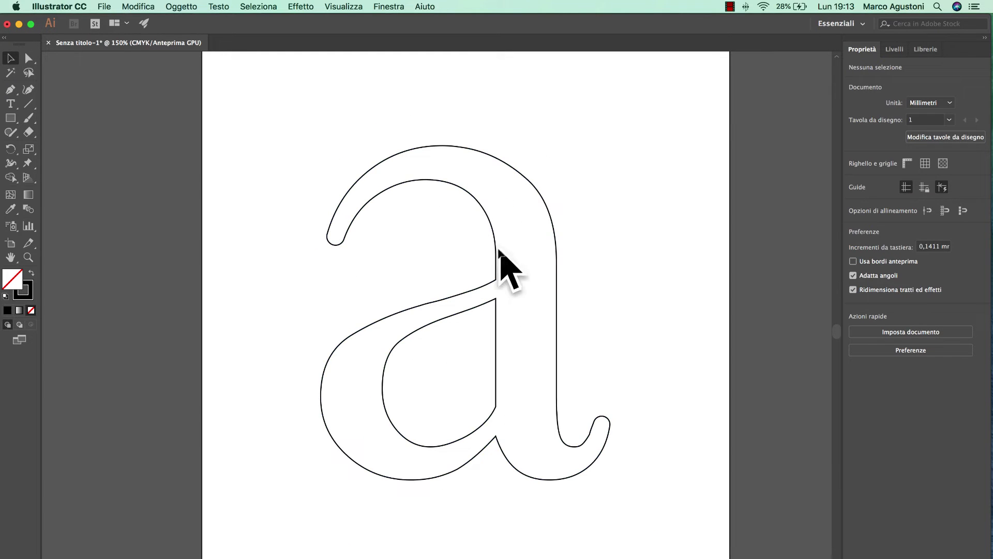
left_click(106, 7)
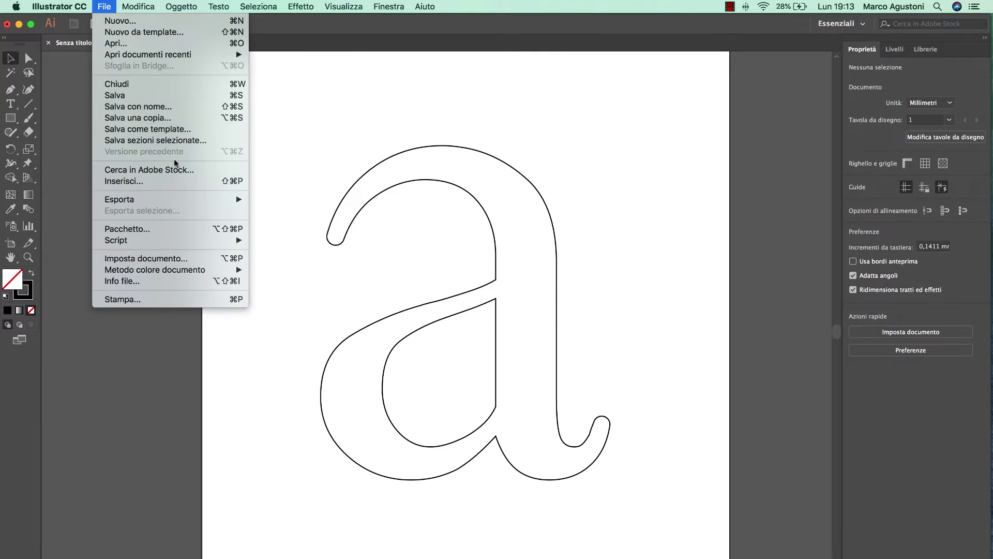
left_click(178, 182)
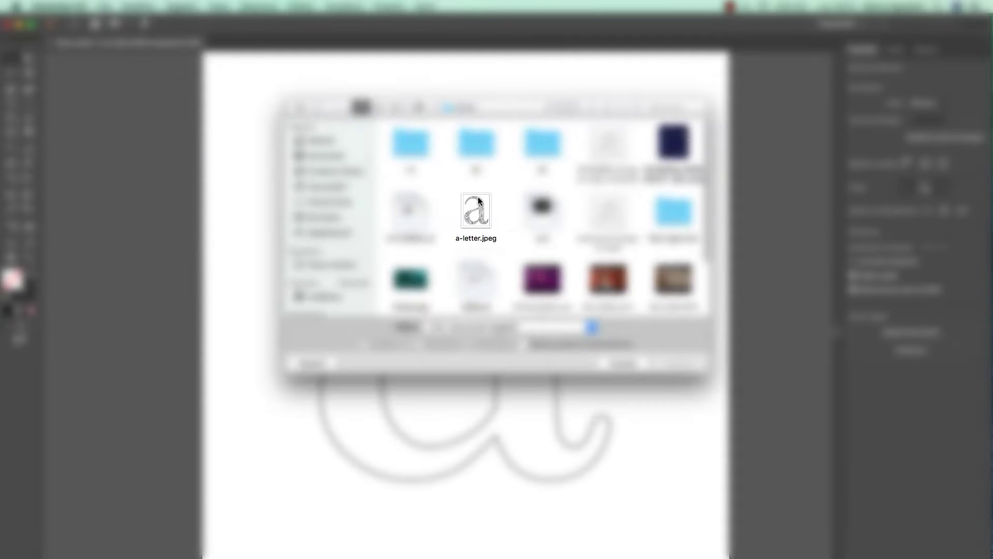
double_click(477, 212)
left_click(328, 93)
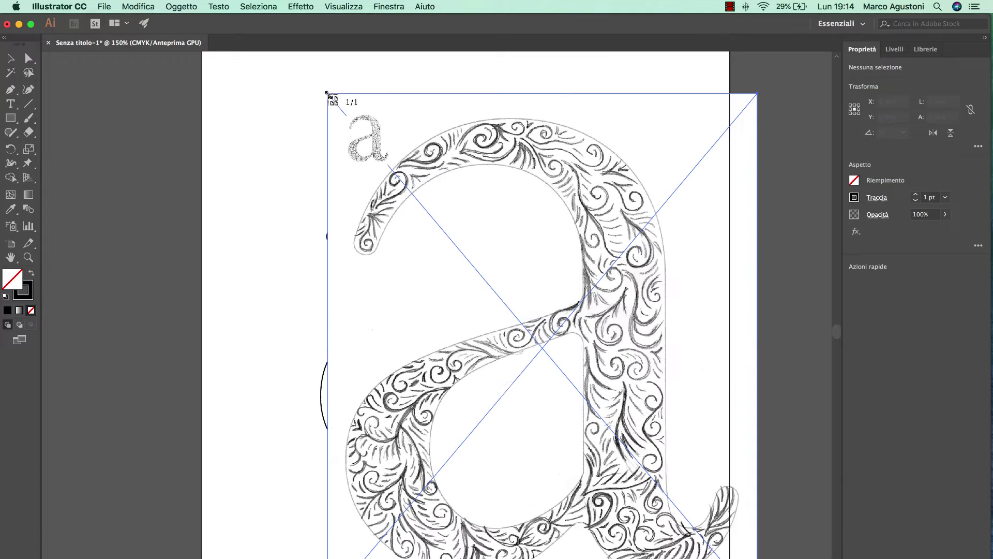
Step: Shrink the sketch, send it behind the outlined a, and move it over the outline
left_click_drag(756, 95, 717, 142)
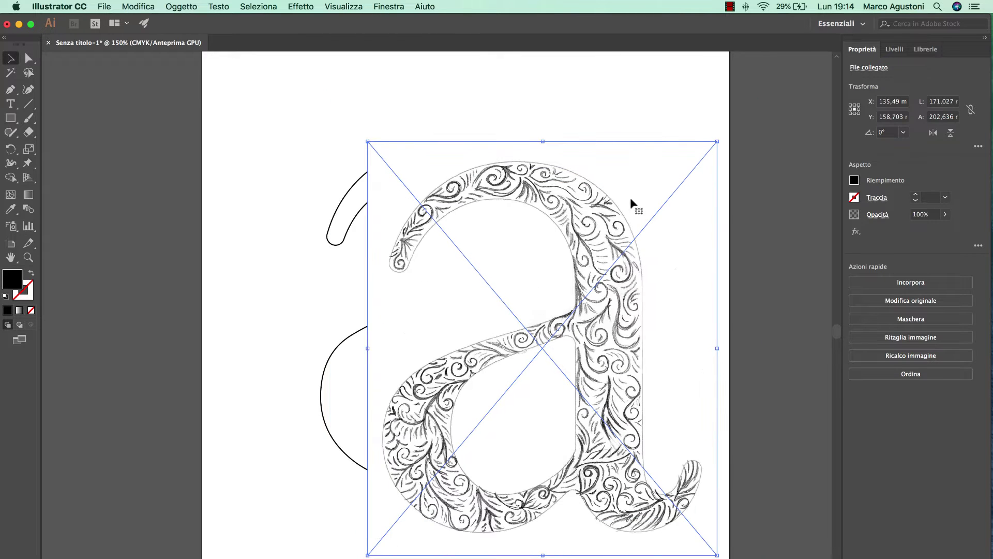
right_click(592, 210)
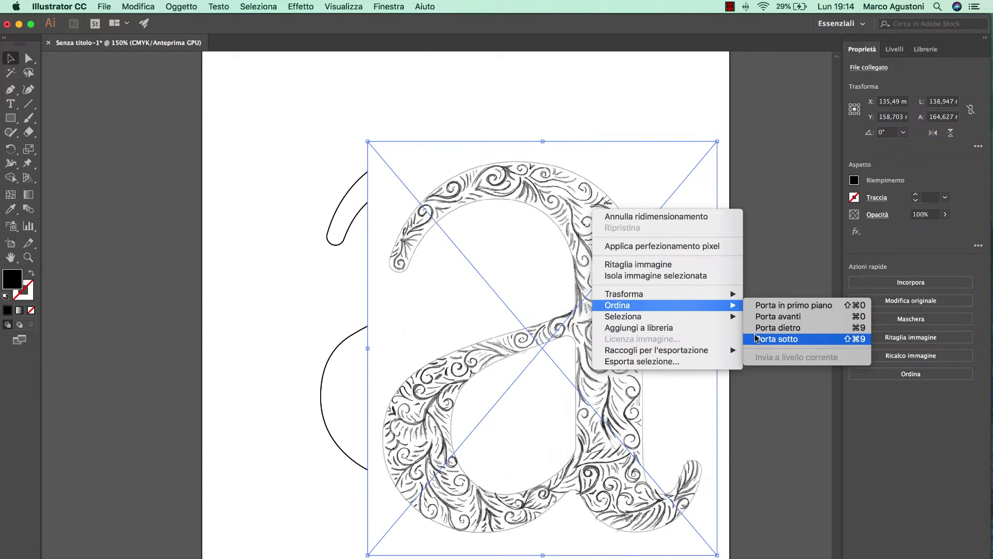
left_click(761, 339)
mouse_move(679, 239)
left_mouse_down()
mouse_move(611, 219)
mouse_move(582, 237)
left_mouse_up()
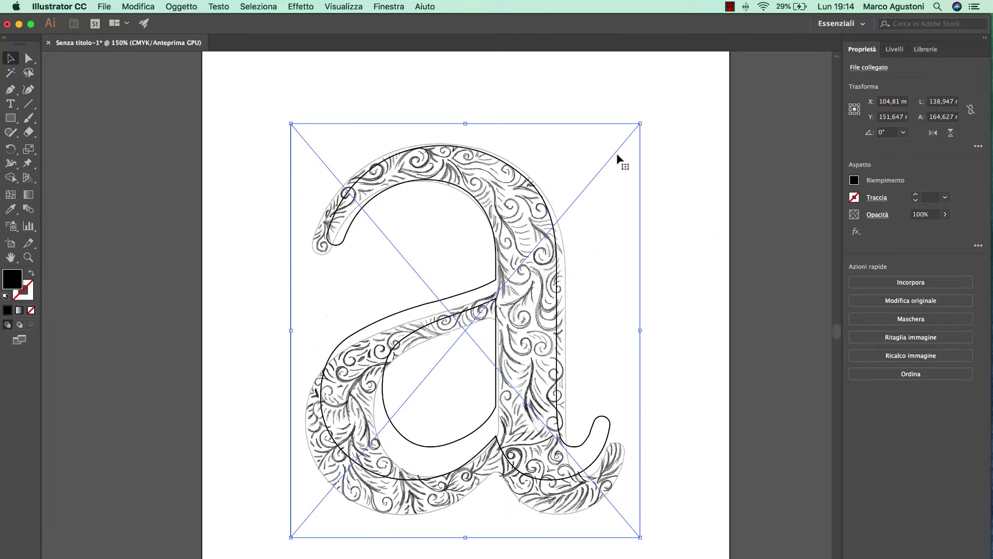
Step: Resize and nudge the sketch until its letter matches the outline, then deselect it
left_click_drag(290, 536, 311, 517)
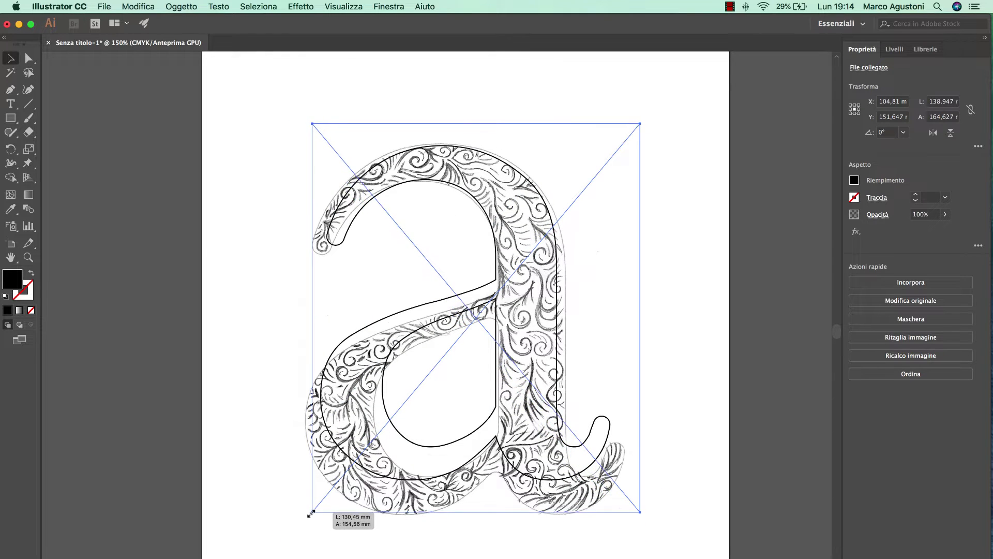
key("super+plus")
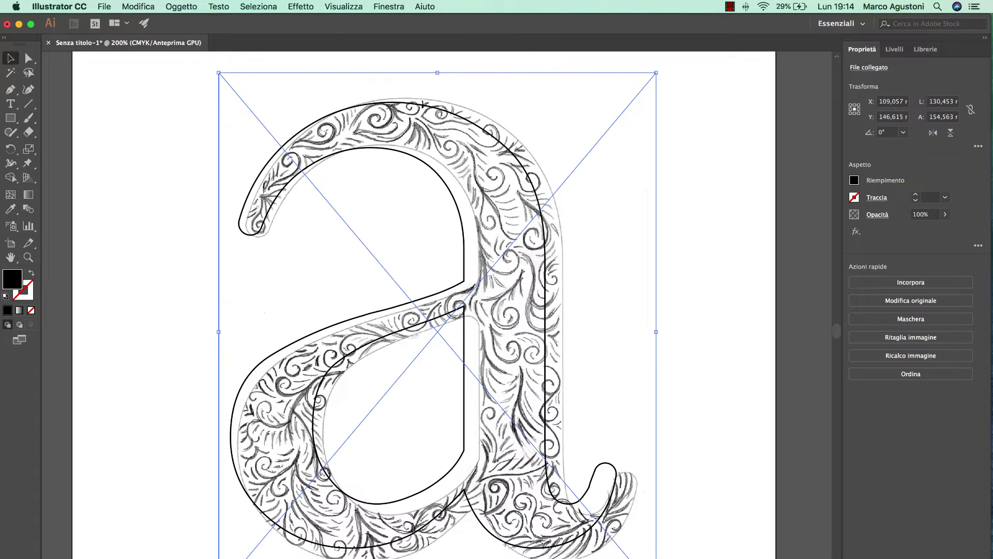
left_click_drag(656, 331, 640, 321)
left_click_drag(590, 432, 589, 429)
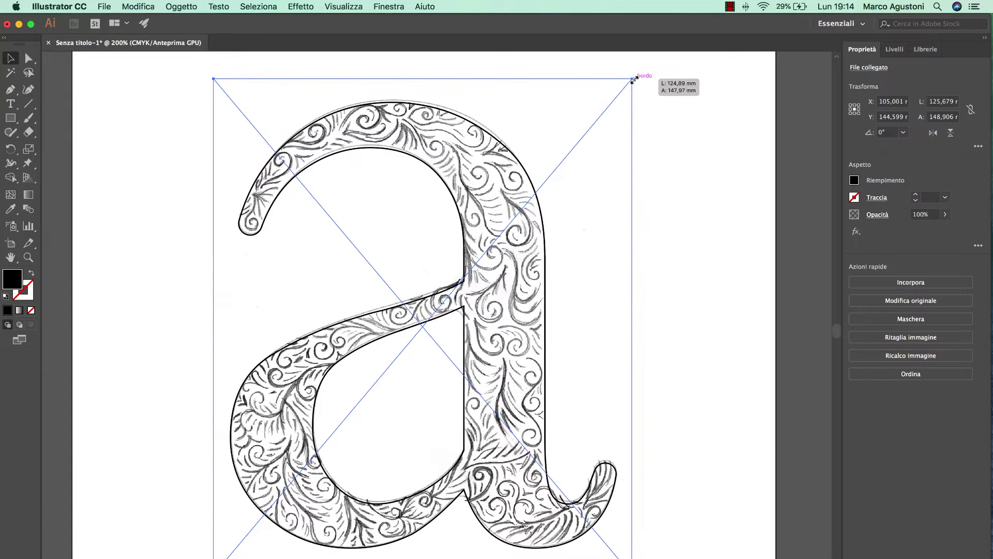
left_click_drag(636, 76, 631, 79)
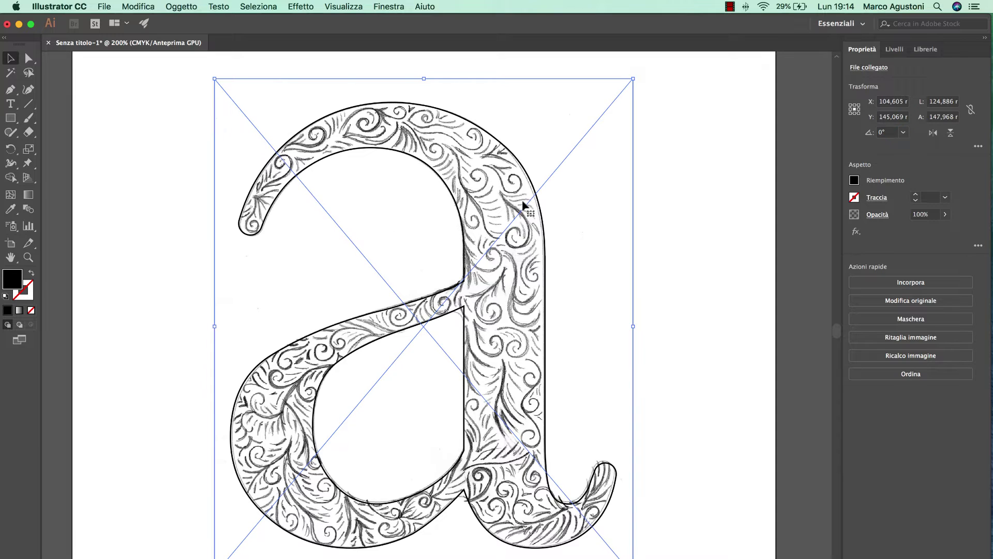
left_click_drag(523, 203, 525, 203)
left_click(674, 304)
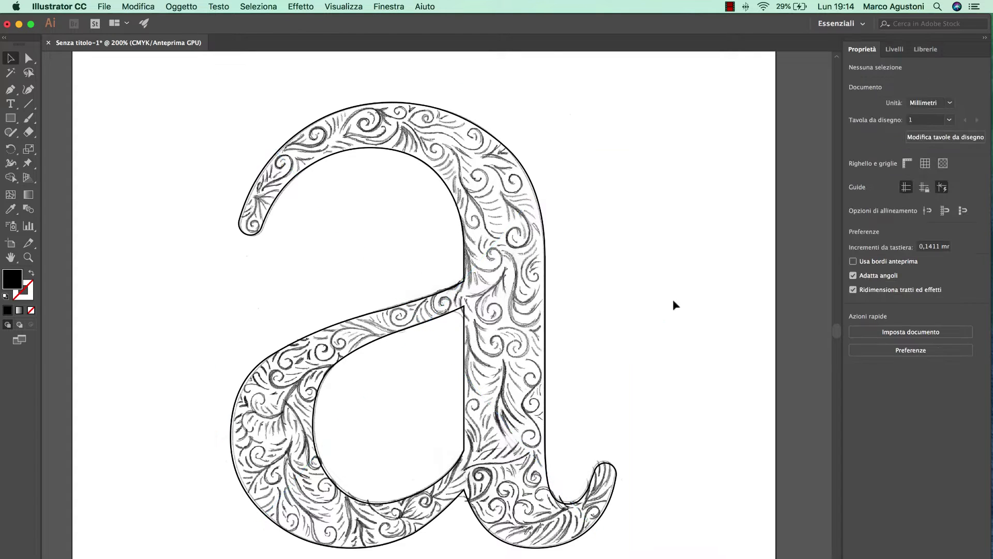
scroll(566, 321, "left", 3)
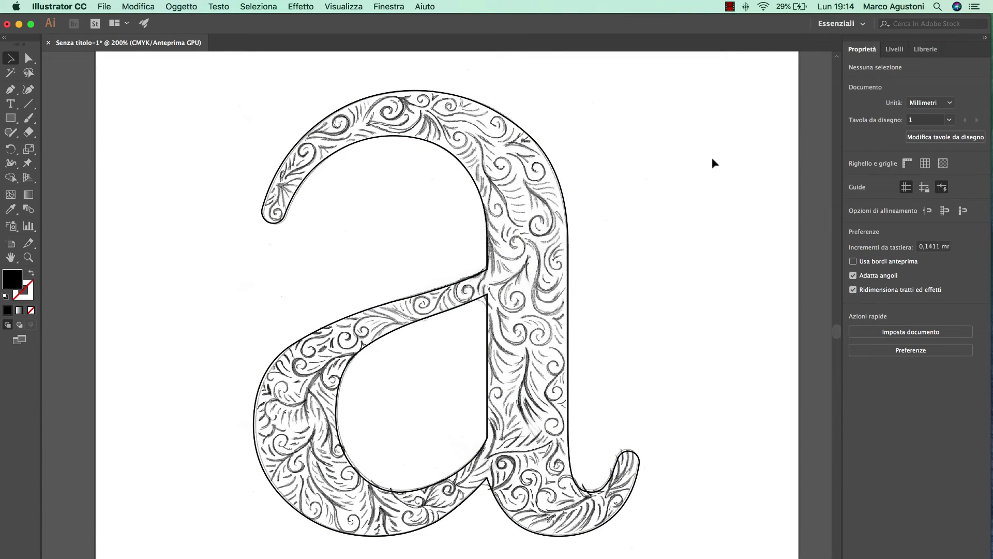
Step: Make Livello 1 a template layer with images dimmed to 30%
left_click(894, 51)
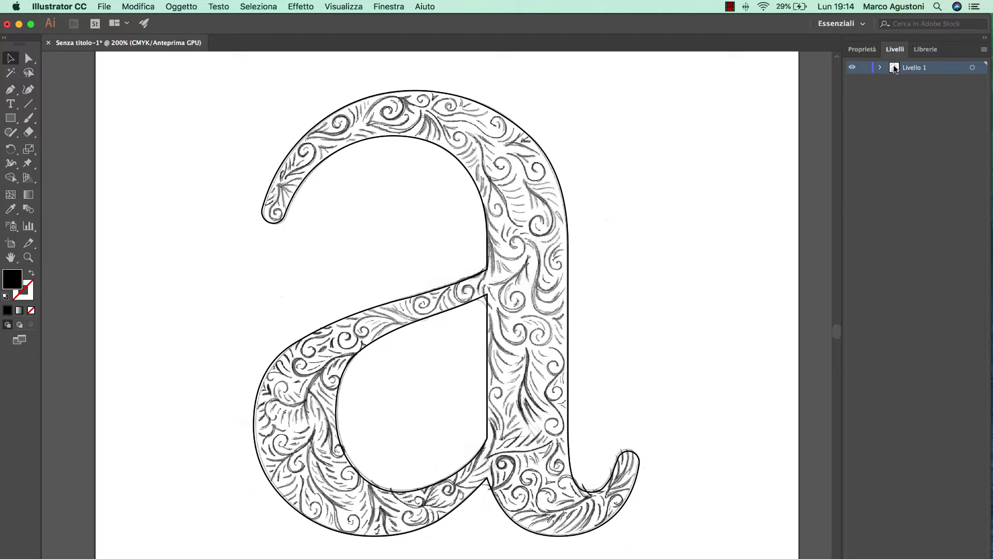
double_click(894, 69)
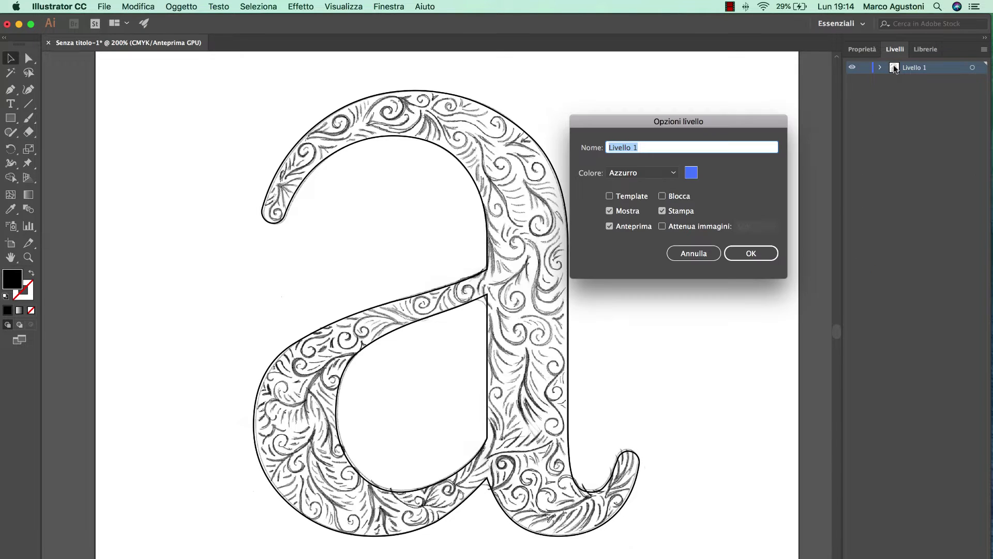
left_click(610, 196)
type("30")
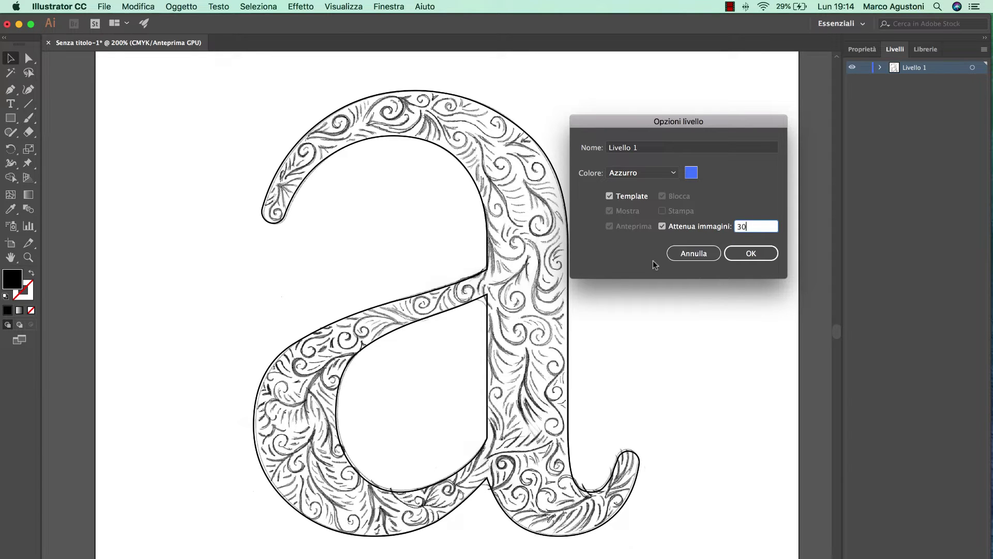
left_click(741, 253)
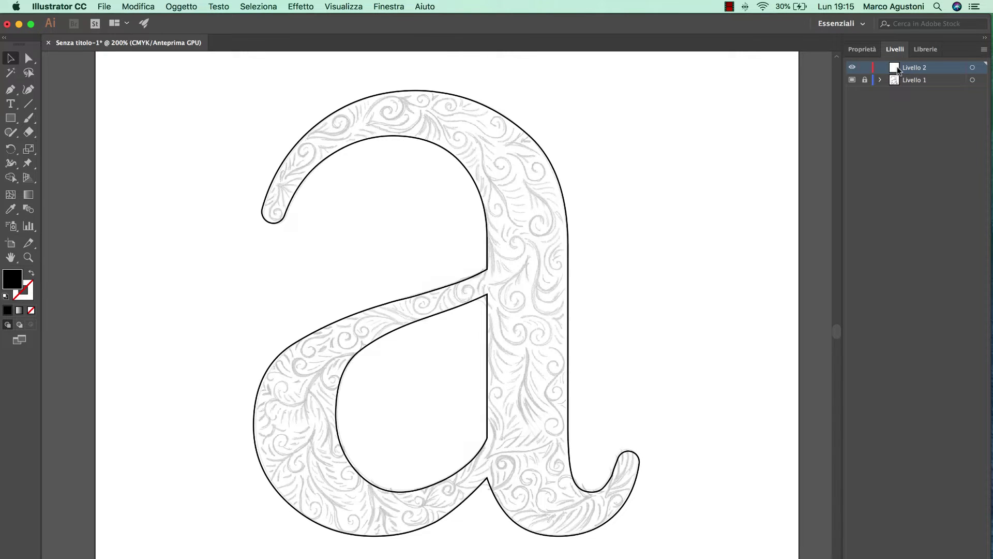
Step: Draw a long, thin horizontal ellipse above the letter a
left_click(11, 118)
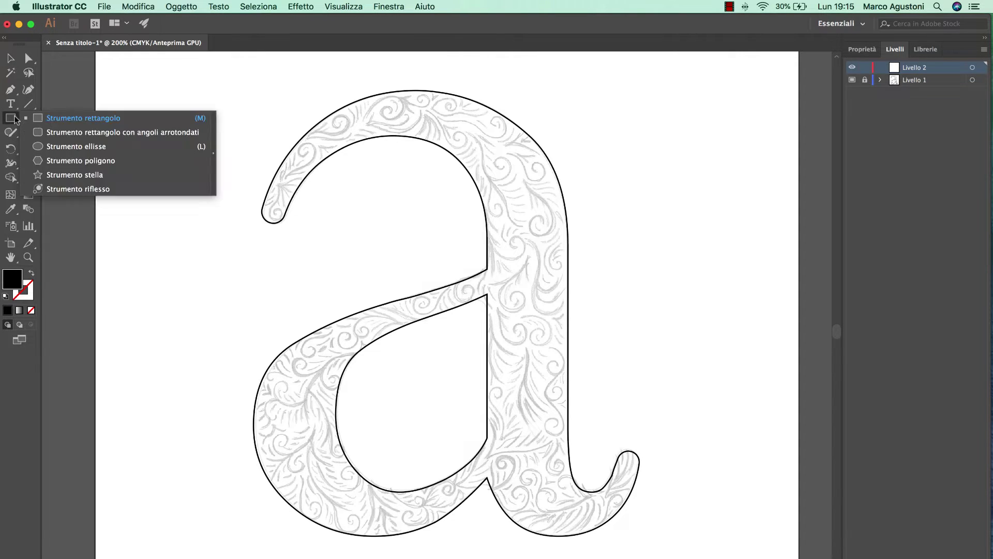
left_click(85, 146)
scroll(233, 238, "up", 5)
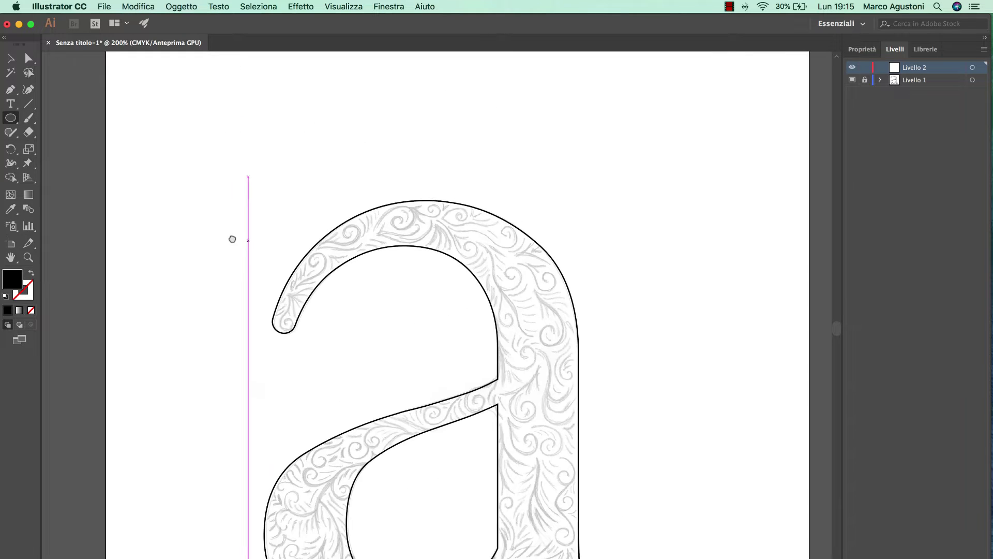
scroll(262, 199, "up", 3)
mouse_move(232, 131)
left_mouse_down()
mouse_move(540, 163)
mouse_move(483, 150)
left_mouse_up()
Step: Convert the ellipse's left and right end anchors into sharp corner points
left_click(10, 89)
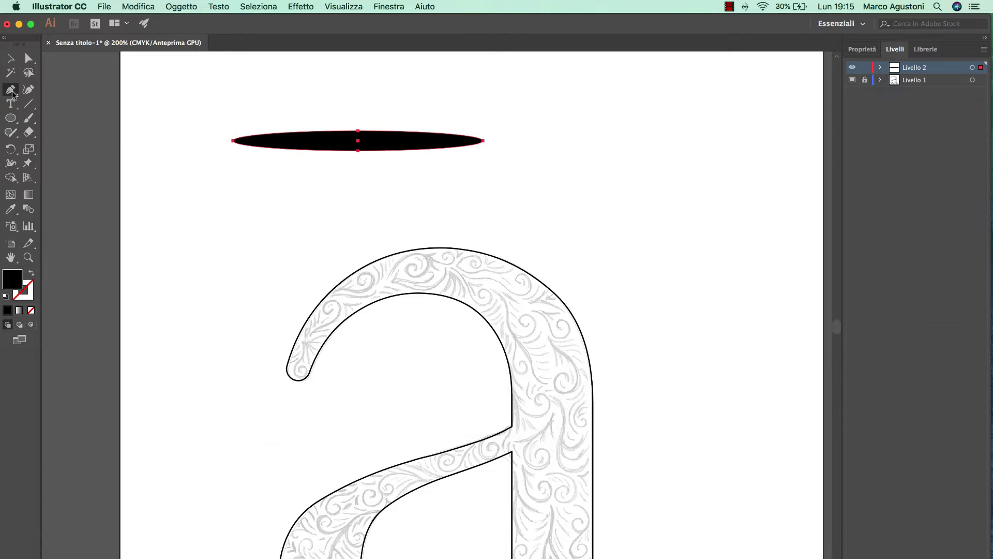
left_click(63, 89)
left_click(232, 141)
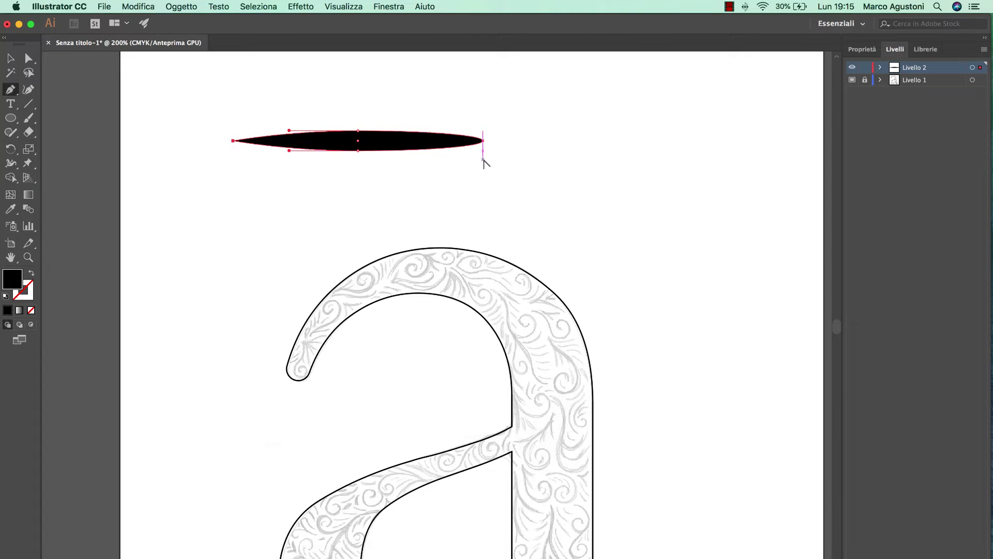
left_click(483, 140)
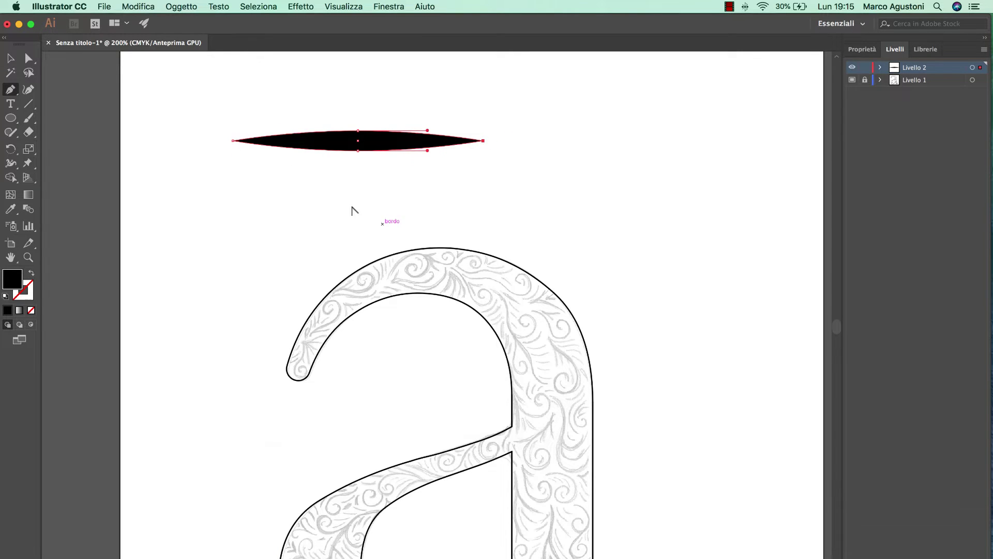
Step: Slide the middle anchors right and pull the left point out to form a tapered teardrop
key("a")
left_click_drag(343, 105, 370, 184)
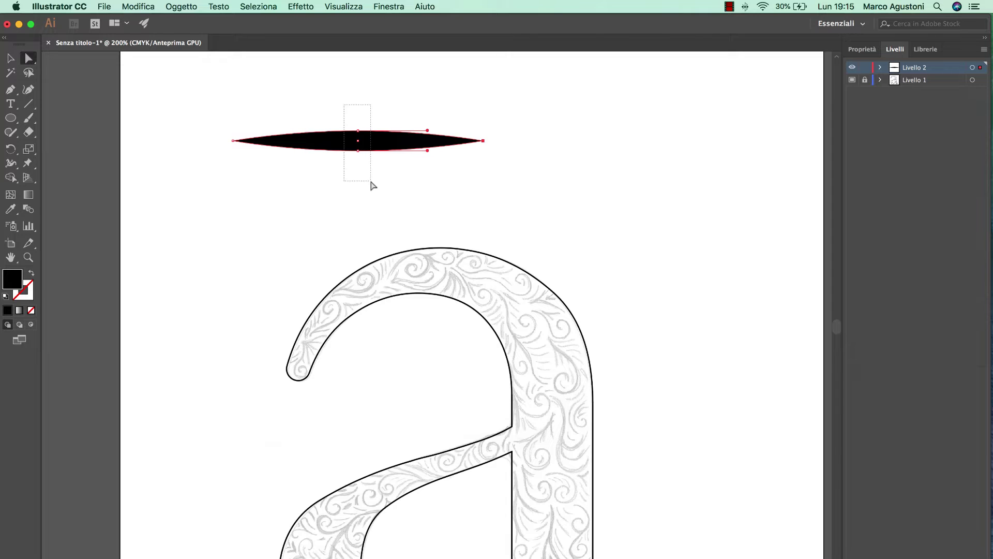
left_click(358, 131)
left_click(358, 150)
left_click_drag(358, 151, 428, 151)
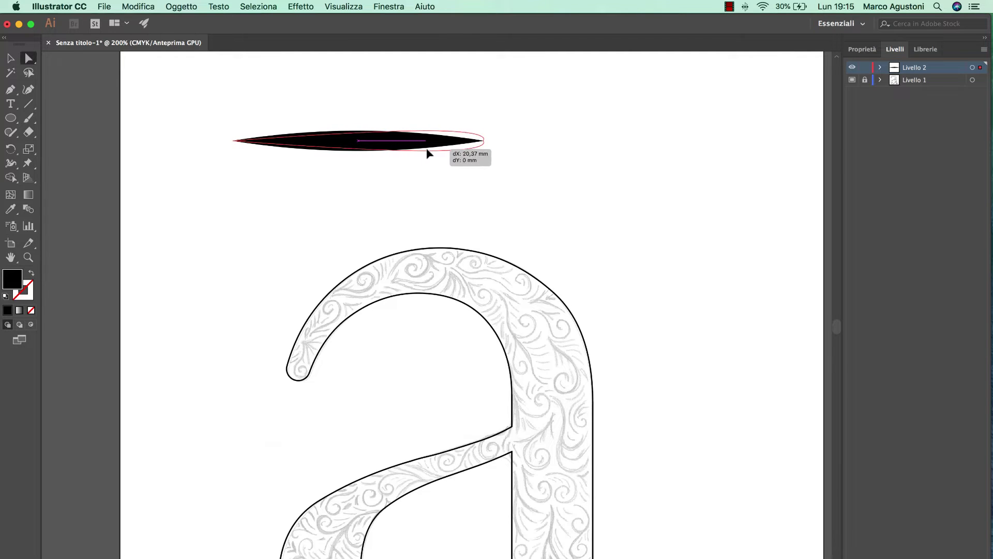
mouse_move(428, 151)
left_mouse_down()
mouse_move(401, 154)
mouse_move(420, 151)
left_mouse_up()
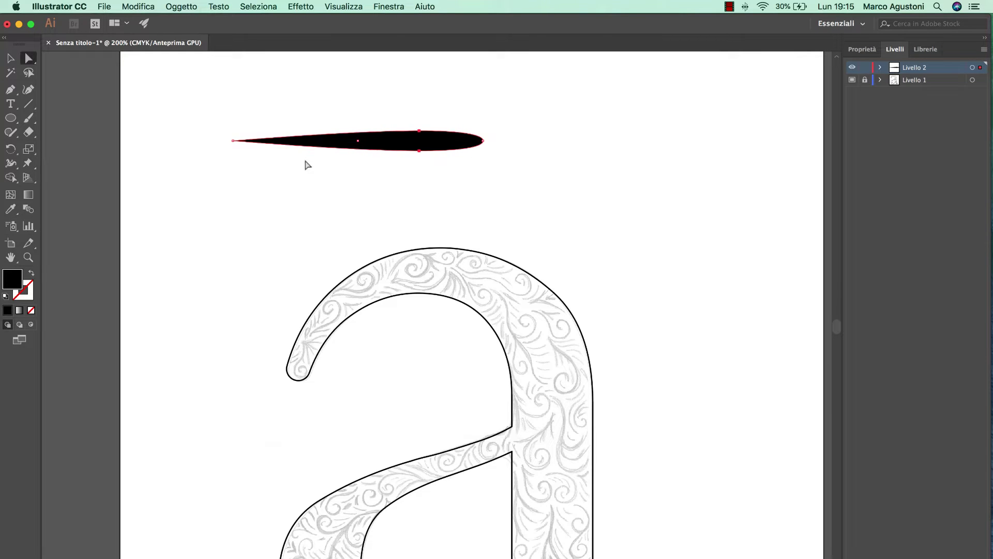
mouse_move(203, 121)
left_mouse_down()
mouse_move(262, 155)
mouse_move(207, 146)
left_mouse_up()
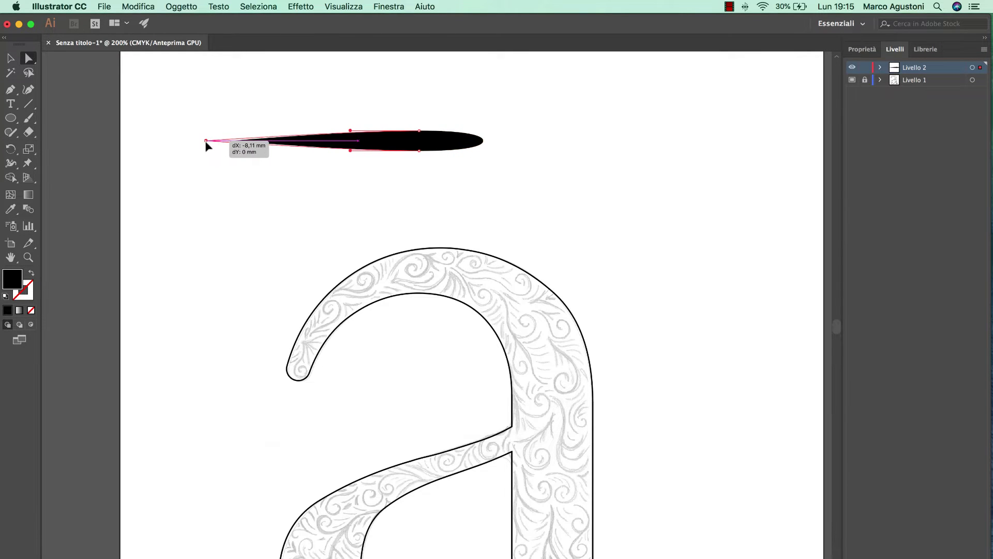
left_click(155, 196)
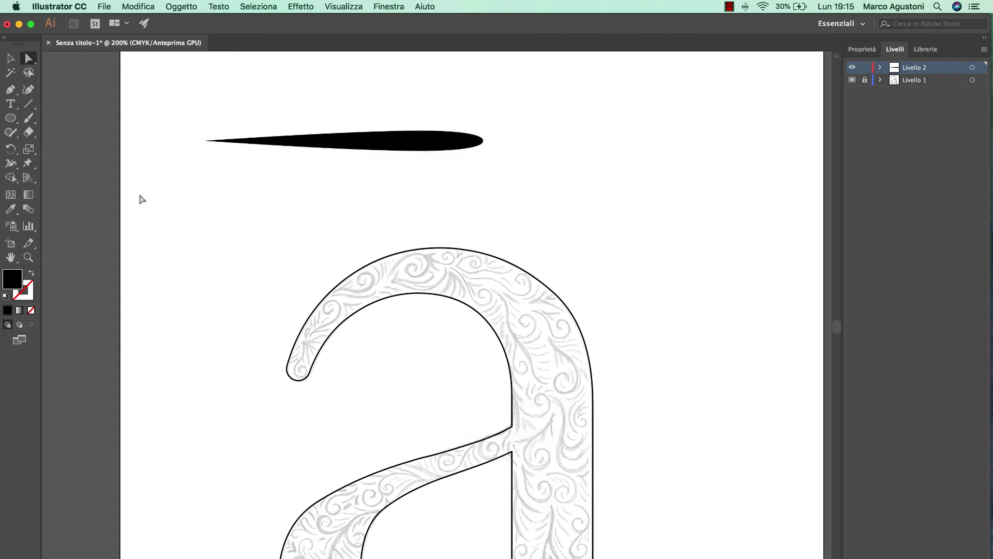
left_click(8, 60)
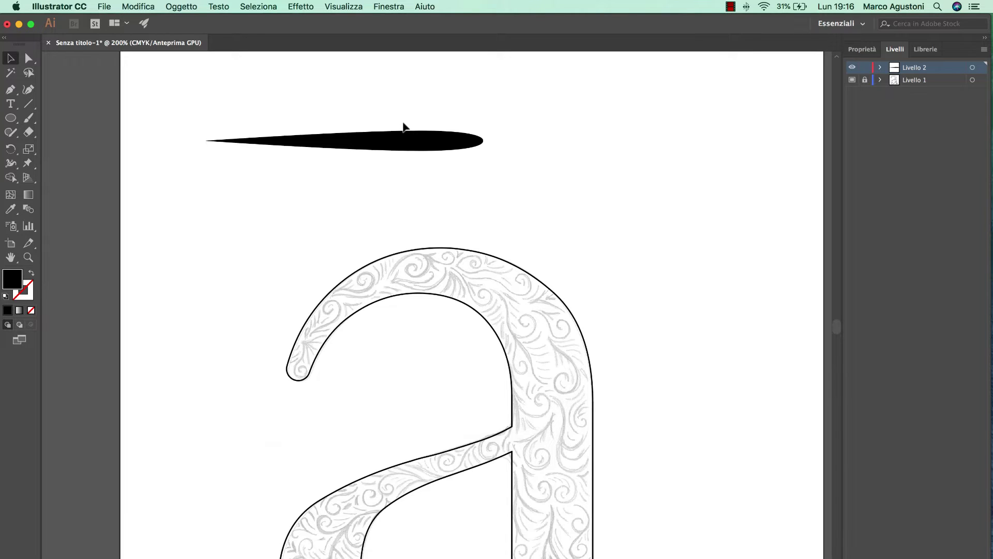
Step: Show the Brushes panel and move it away from the drawing
left_click(387, 6)
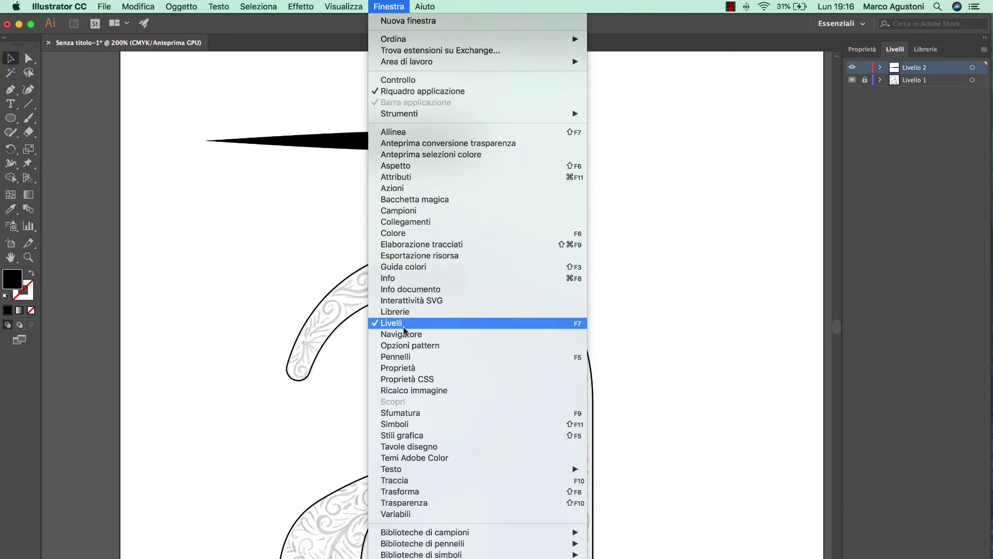
left_click(411, 357)
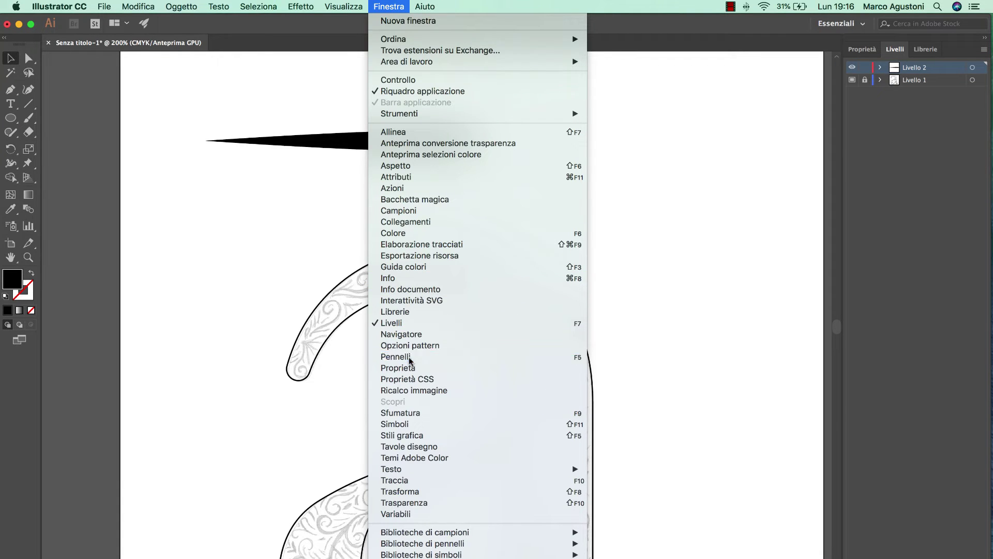
left_click_drag(145, 144, 678, 94)
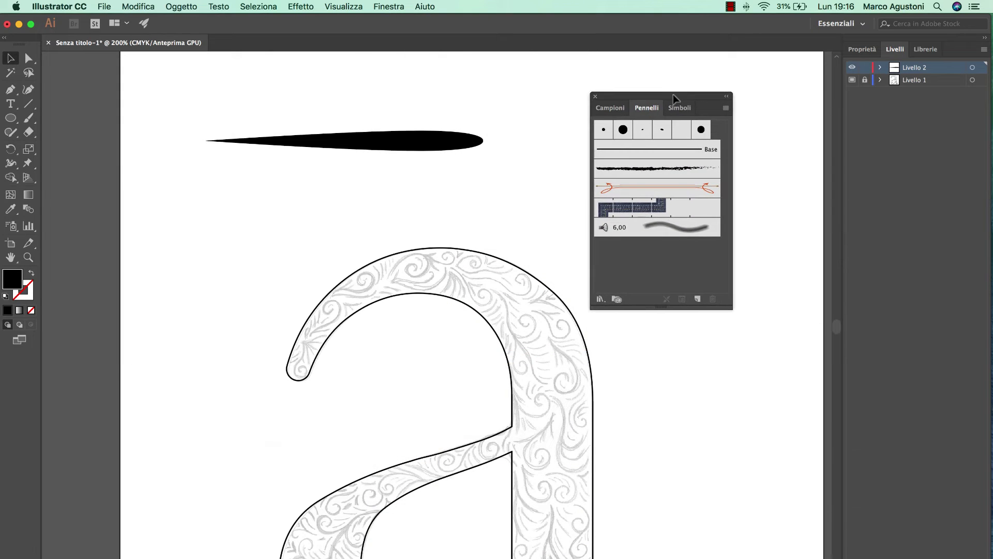
Step: Save the tapered shape as a new art brush with Tinte colorization
left_click(337, 144)
left_click_drag(421, 150, 634, 266)
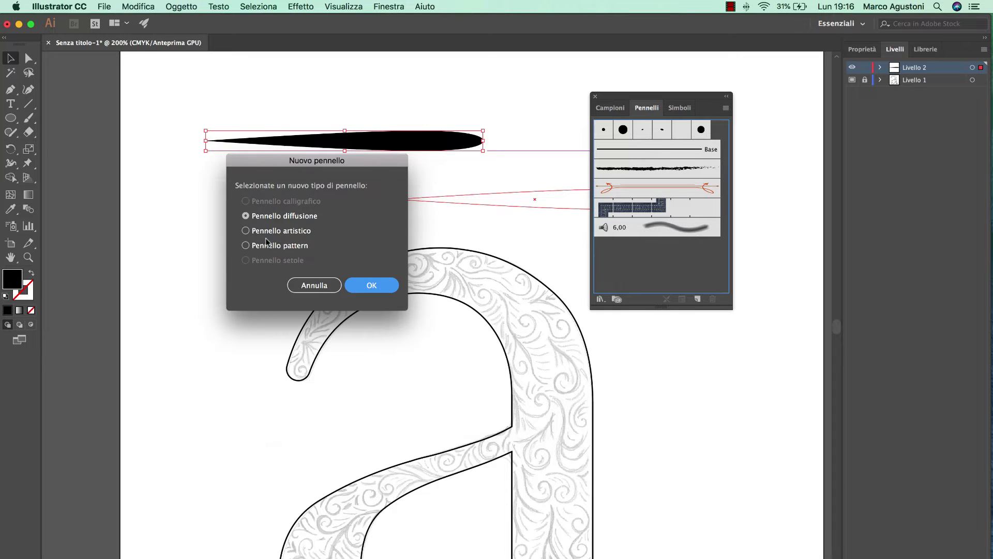
left_click(258, 232)
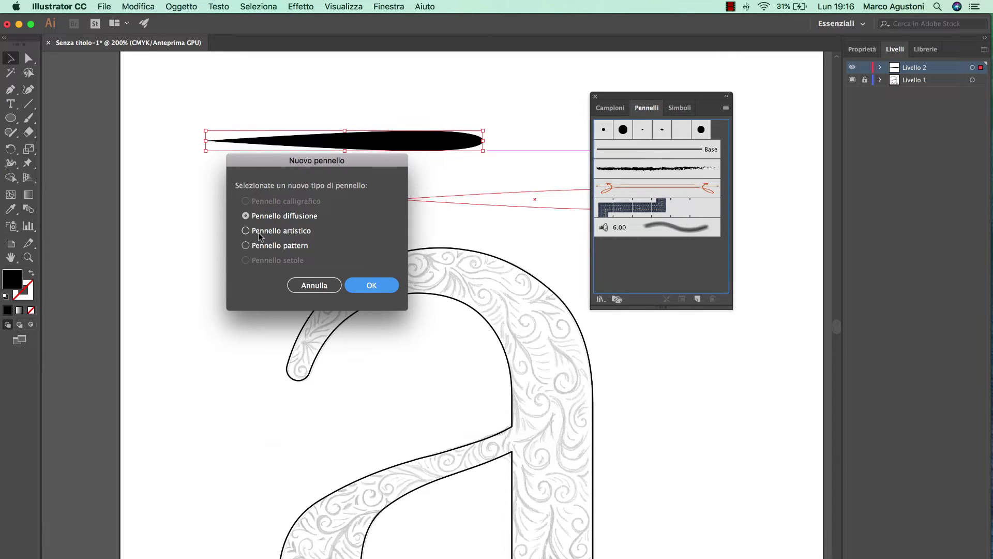
left_click(378, 288)
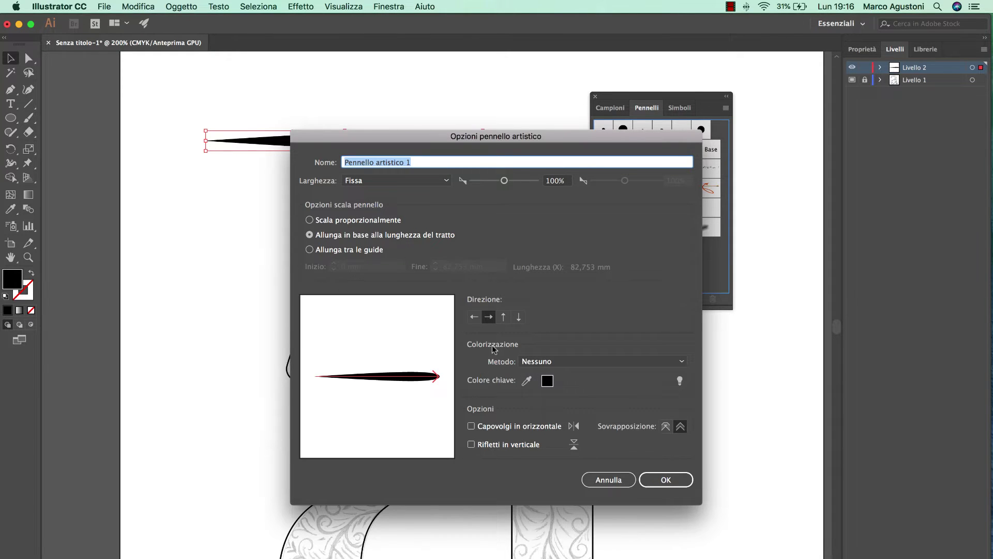
left_click(569, 361)
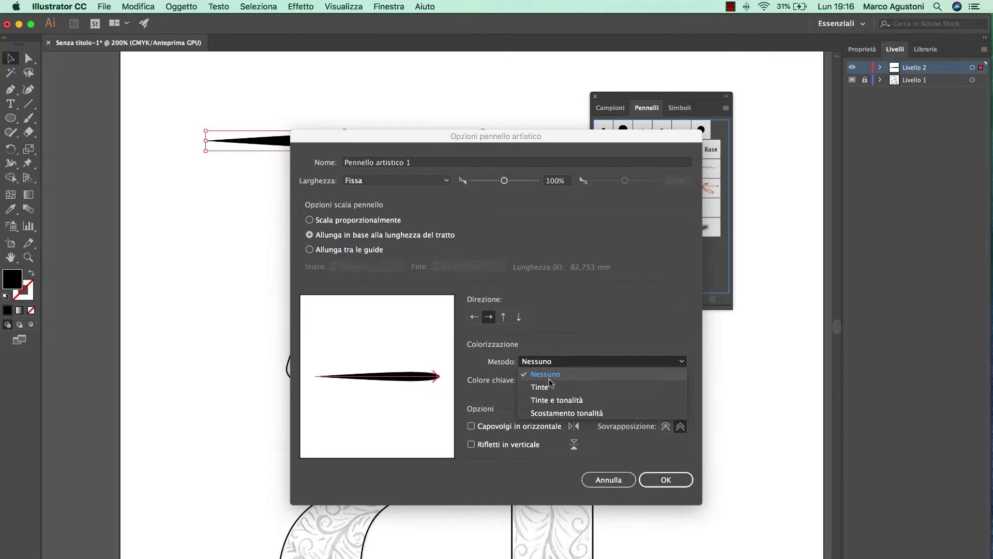
left_click(605, 389)
left_click(671, 482)
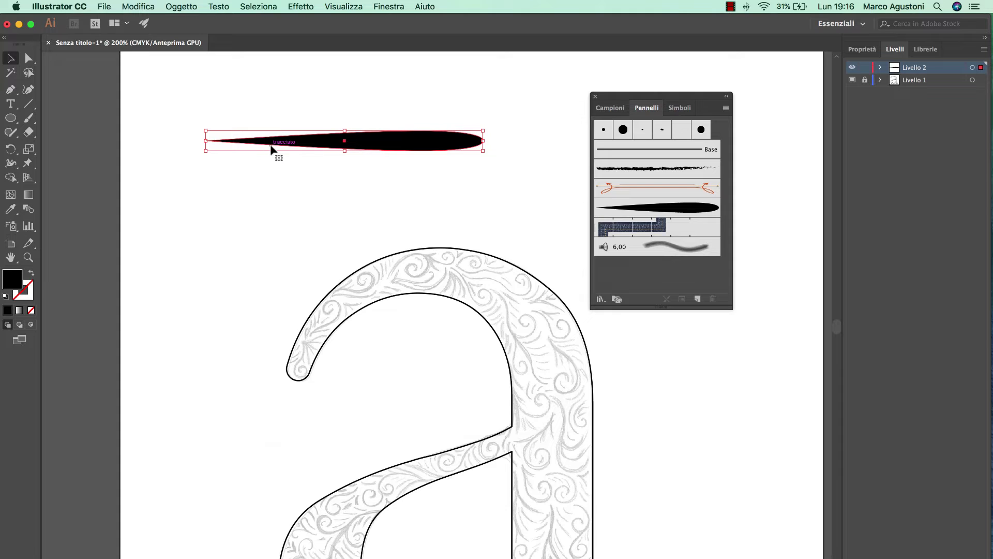
Step: Move the original tapered shape off the artboard and delete it
left_click_drag(412, 149, 141, 151)
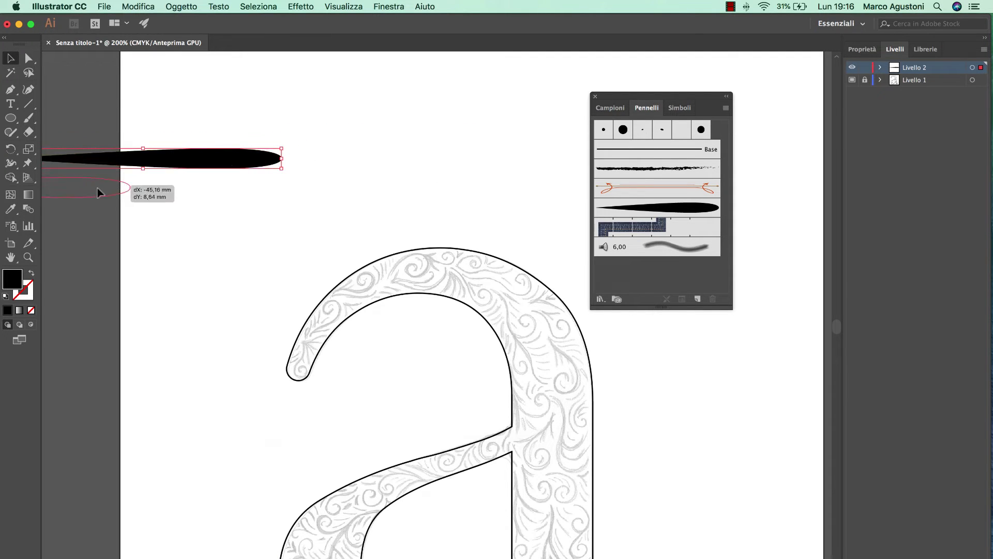
mouse_move(142, 150)
left_mouse_down()
mouse_move(61, 169)
mouse_move(66, 184)
left_mouse_up()
key("Delete")
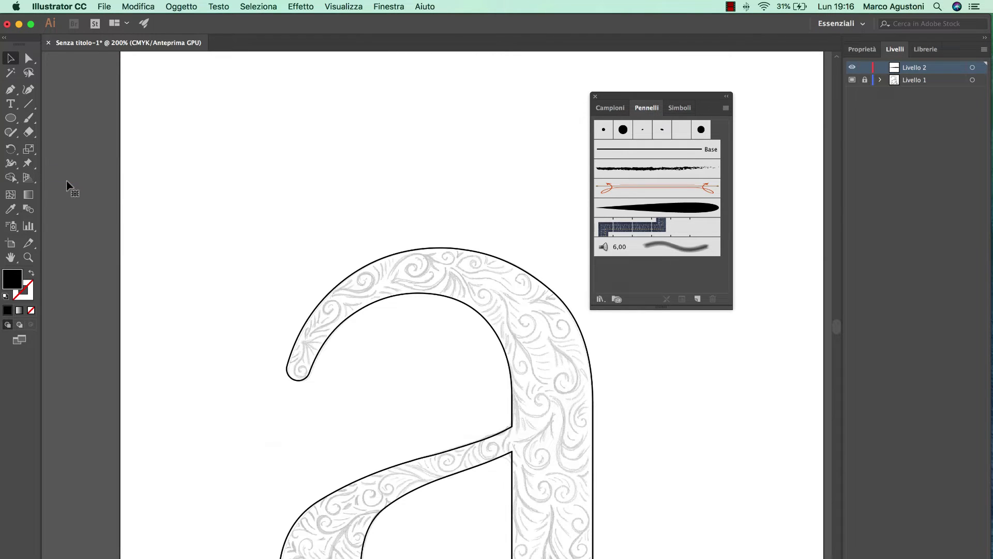
Step: Select the Pennello artistico 1 brush with the standard Paintbrush tool
scroll(481, 222, "down", 5)
left_click(704, 207)
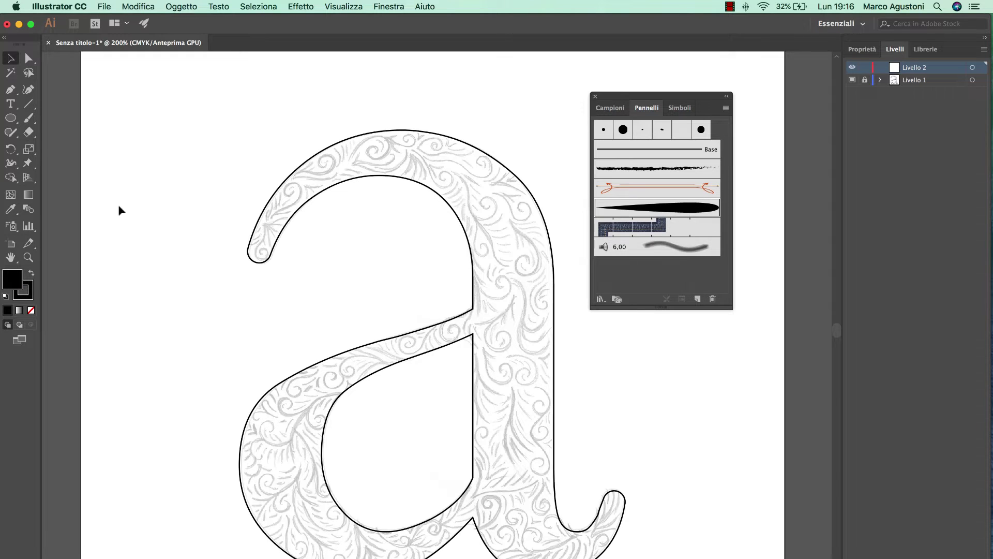
left_click(29, 121)
left_click_drag(29, 122, 89, 122)
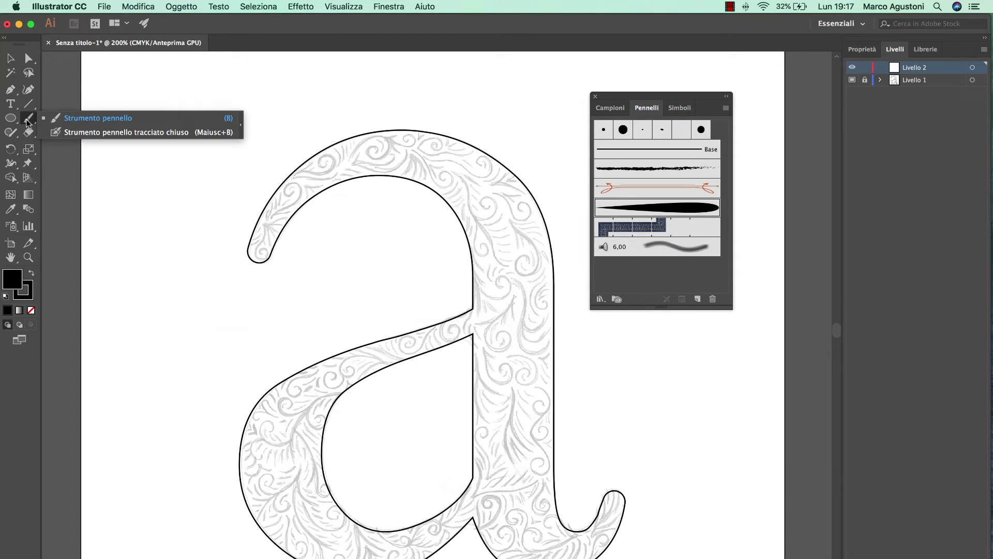
left_click(87, 122)
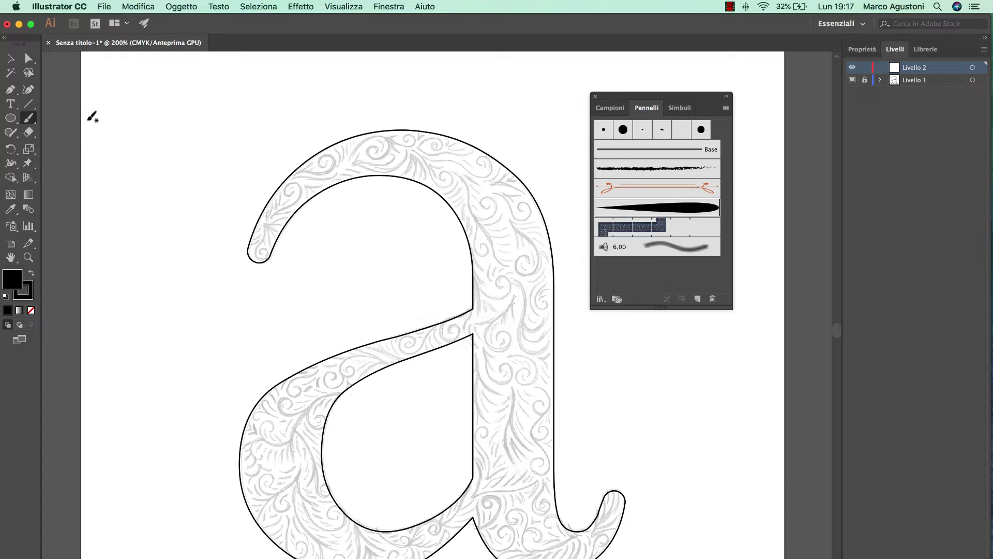
Step: Set the Paintbrush fidelity toward Morbido and confirm the options
double_click(28, 119)
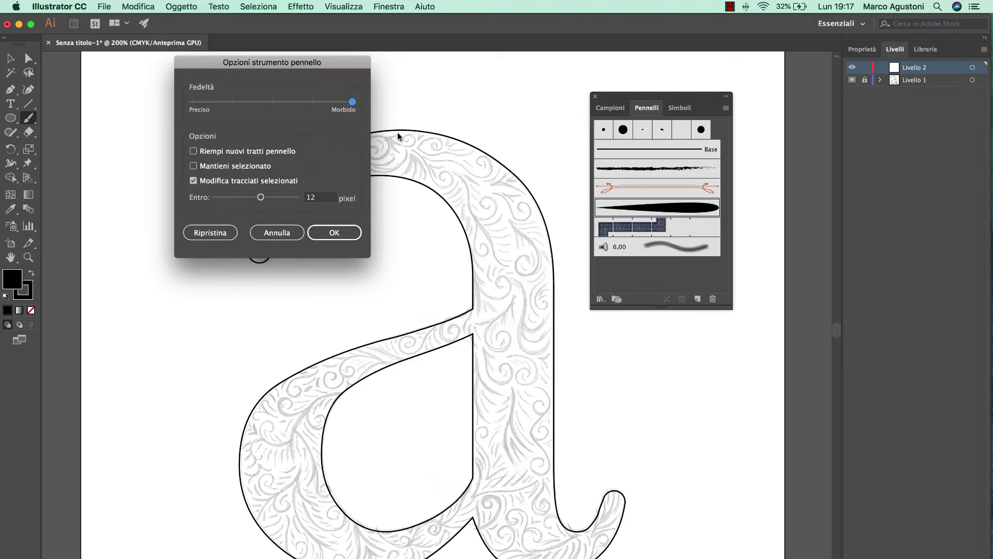
mouse_move(352, 101)
left_mouse_down()
mouse_move(293, 103)
mouse_move(341, 101)
left_mouse_up()
left_click(326, 234)
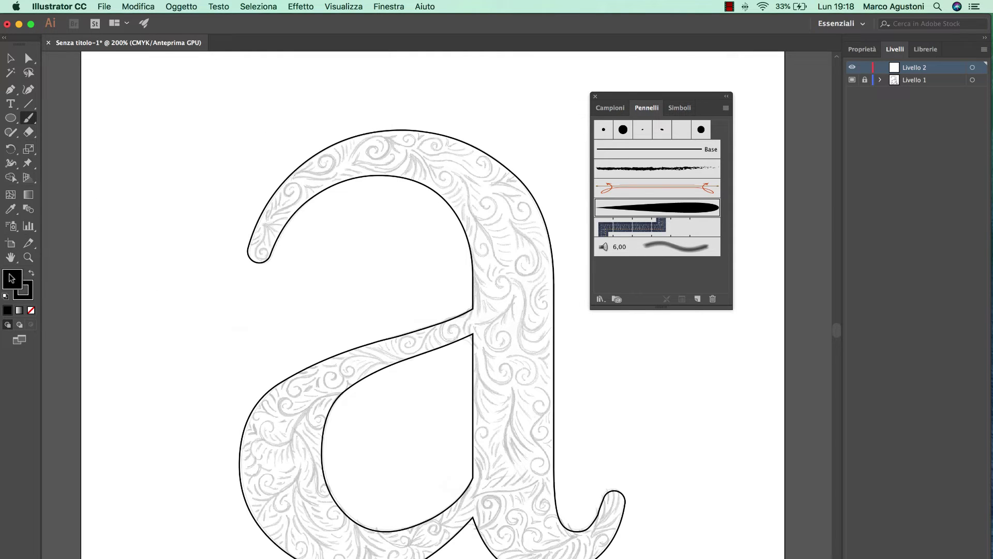
Step: Set fill to None with stroke active, and zoom into the top-left terminal
left_click(31, 309)
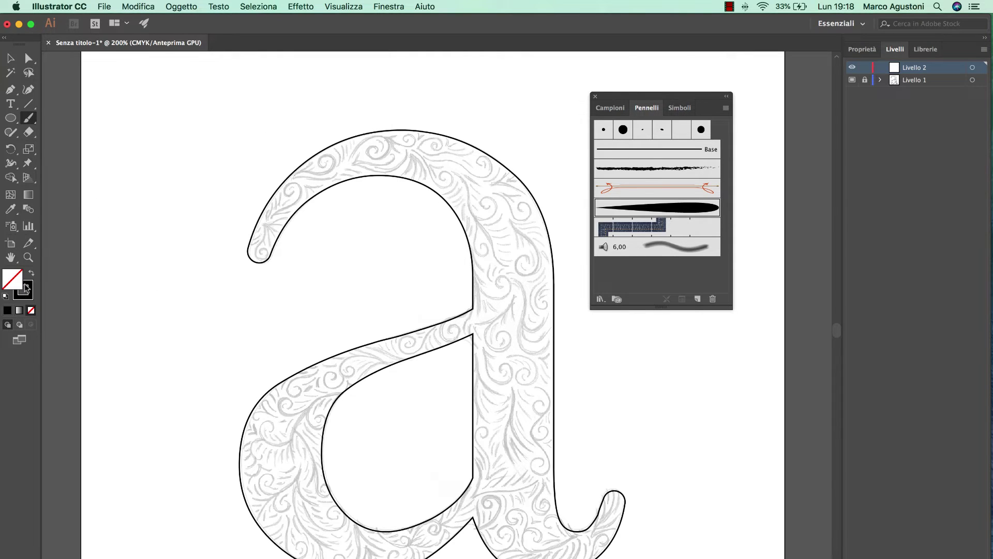
left_click(24, 297)
key("z")
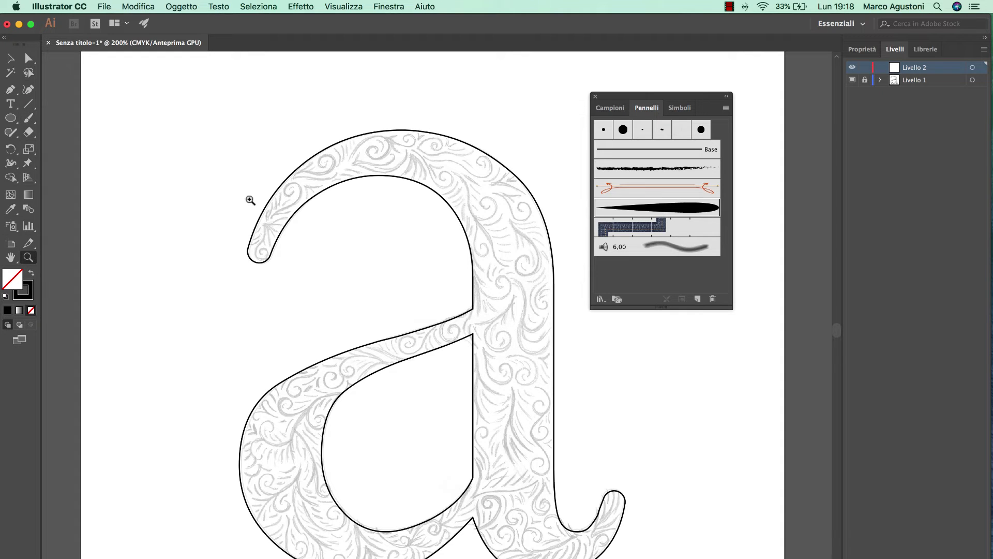
left_click_drag(251, 233, 459, 178)
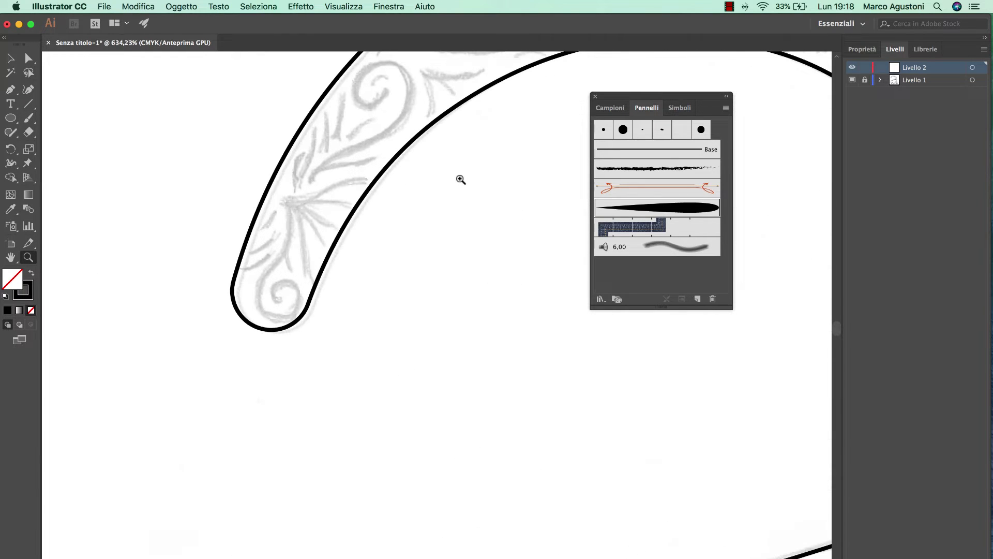
Step: Paint a curling brush stroke inside the terminal and select it
left_click(30, 119)
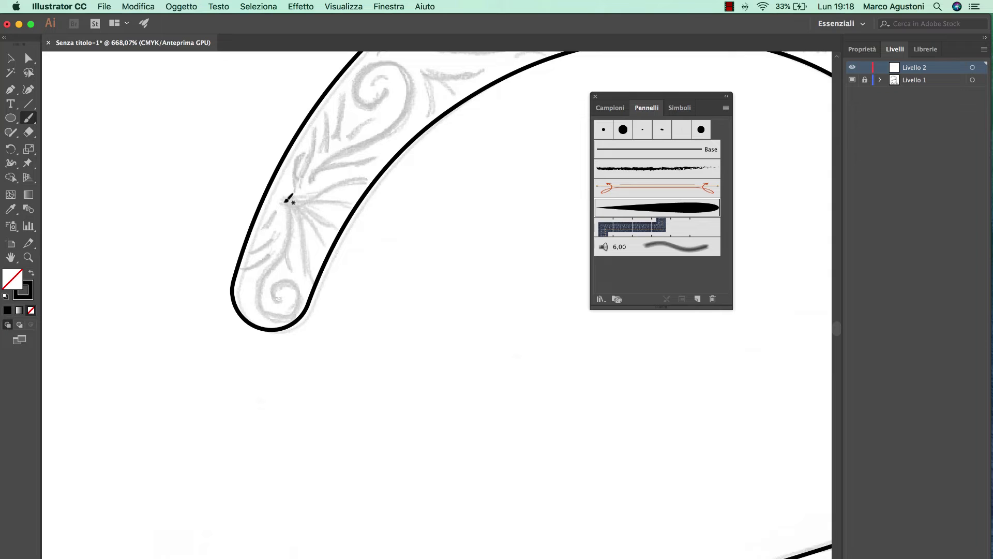
mouse_move(283, 200)
left_mouse_down()
mouse_move(259, 289)
mouse_move(281, 281)
mouse_move(280, 290)
left_mouse_up()
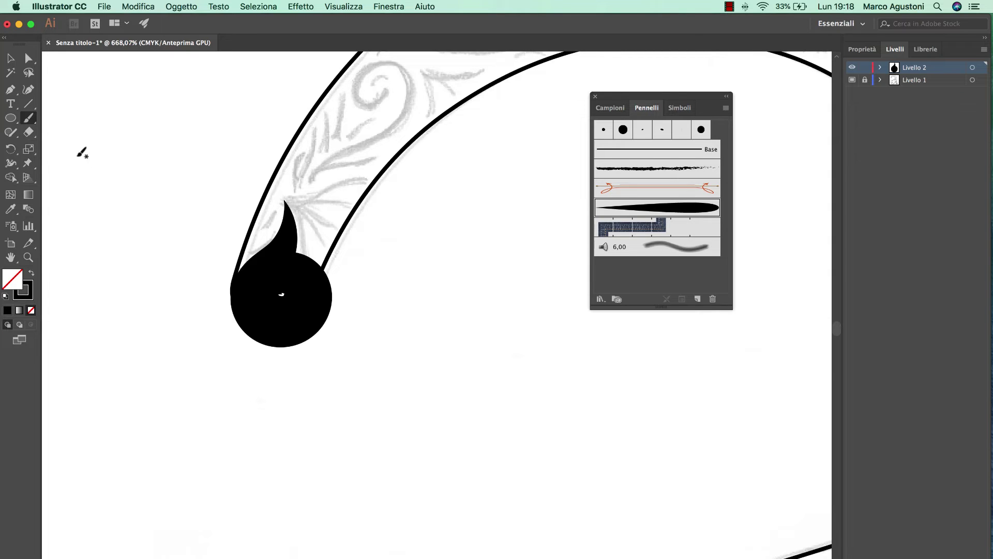
left_click(10, 58)
left_click(282, 271)
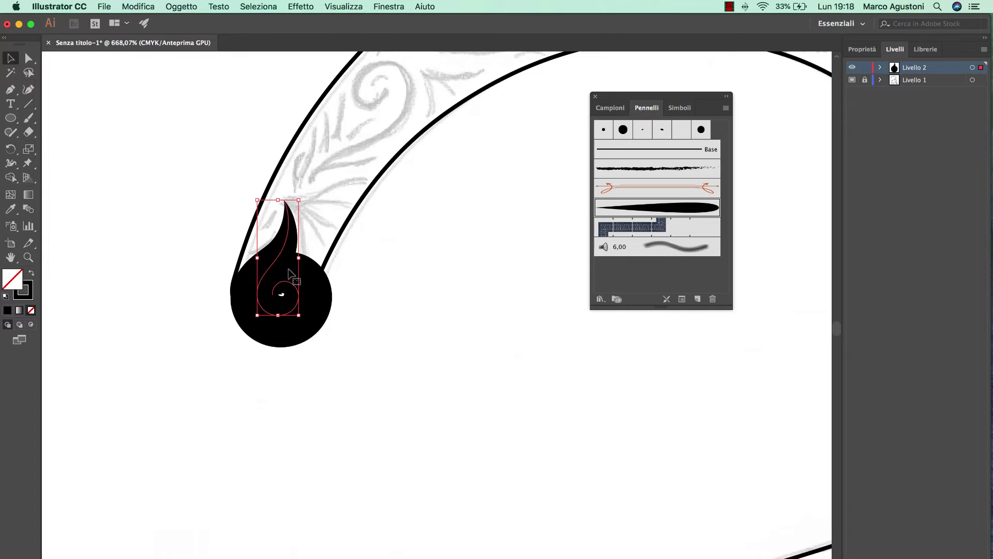
Step: Thin the curl's stroke weight to 0,2 pt, then deselect it and return to the Paintbrush
left_click(868, 51)
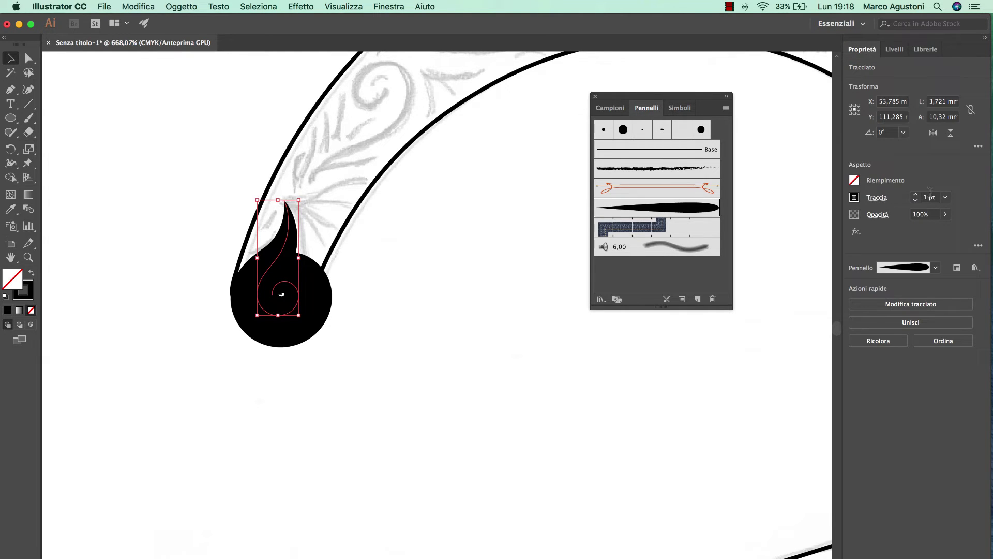
left_click(945, 197)
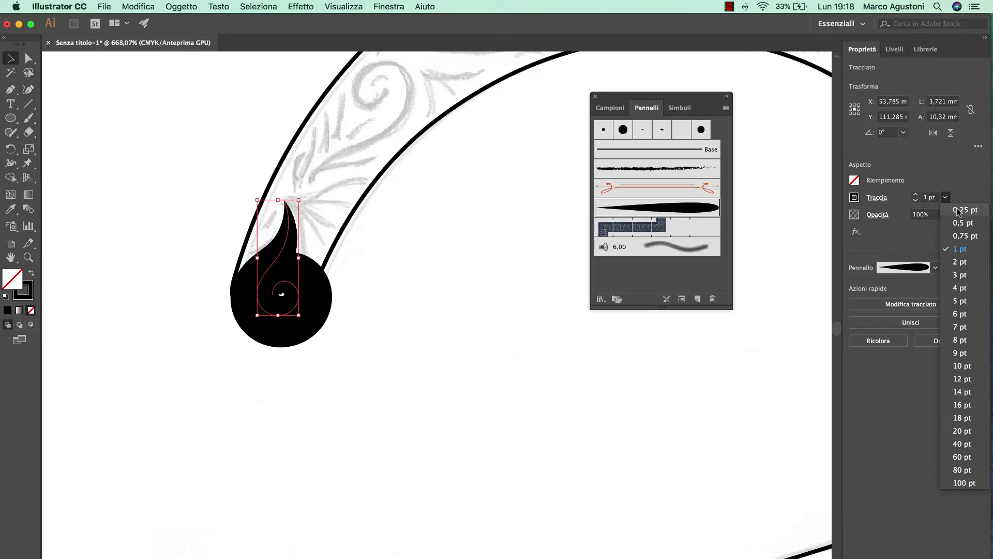
left_click(960, 210)
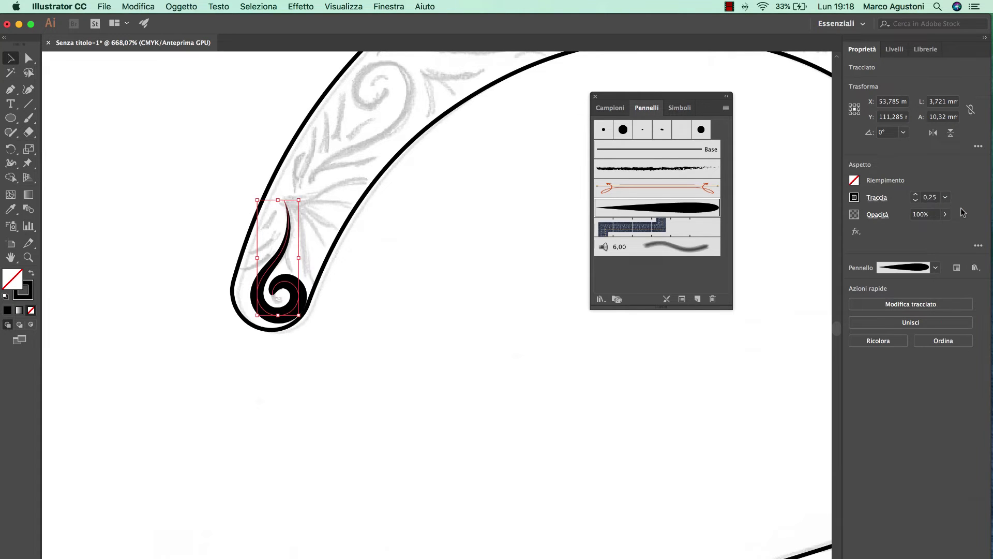
left_click(935, 197)
type("0")
key("Return")
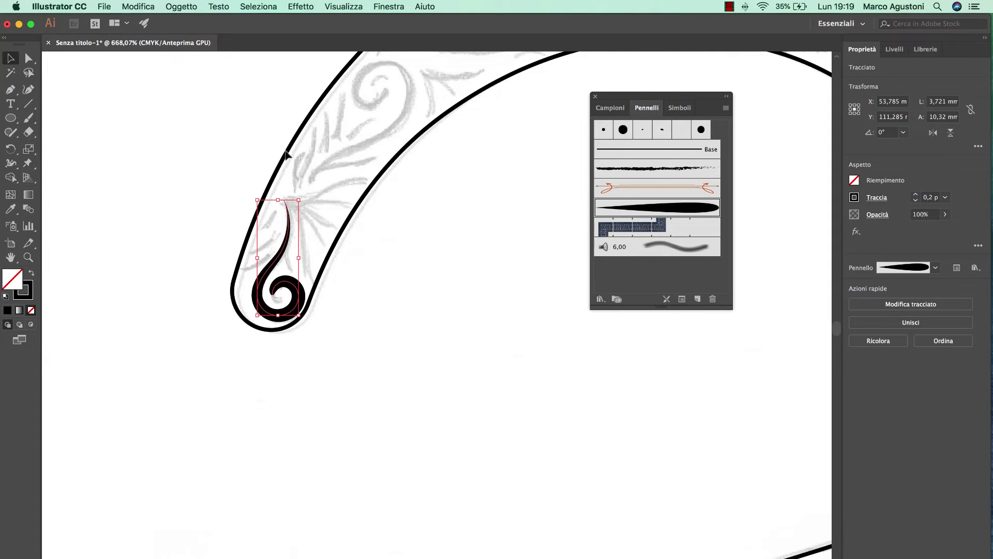
left_click(125, 199)
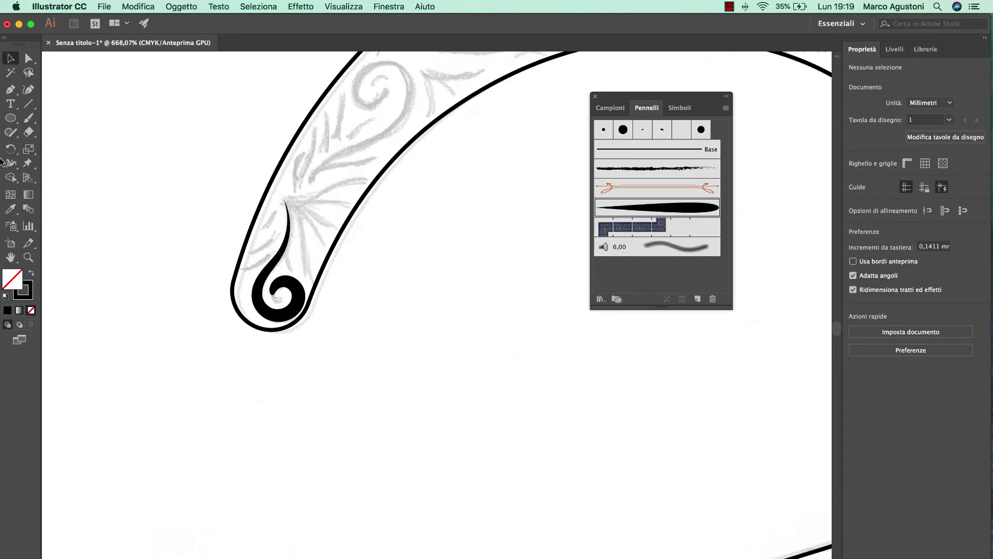
left_click(29, 118)
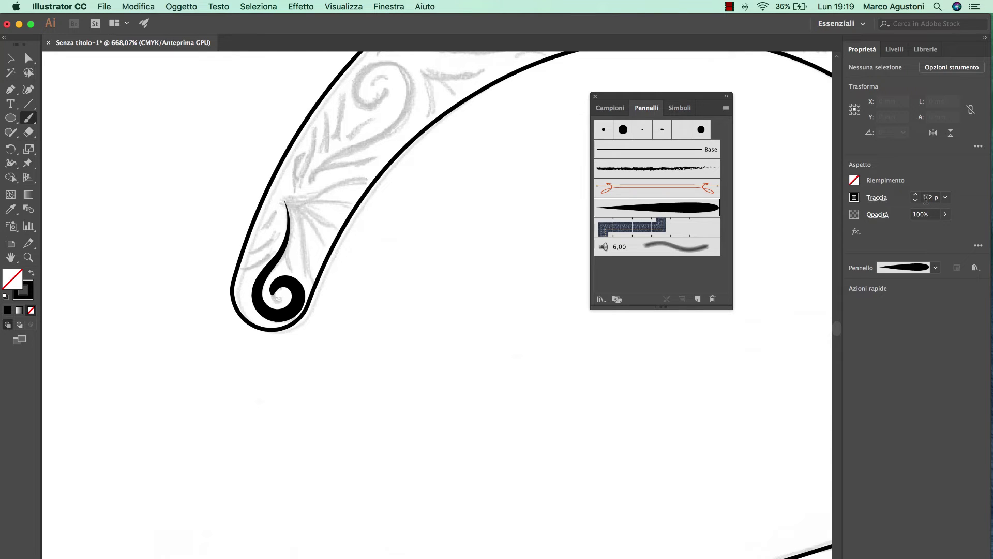
Step: Zoom in on the tail swirl and paint two small teardrops beside the curved stem
key("super+plus")
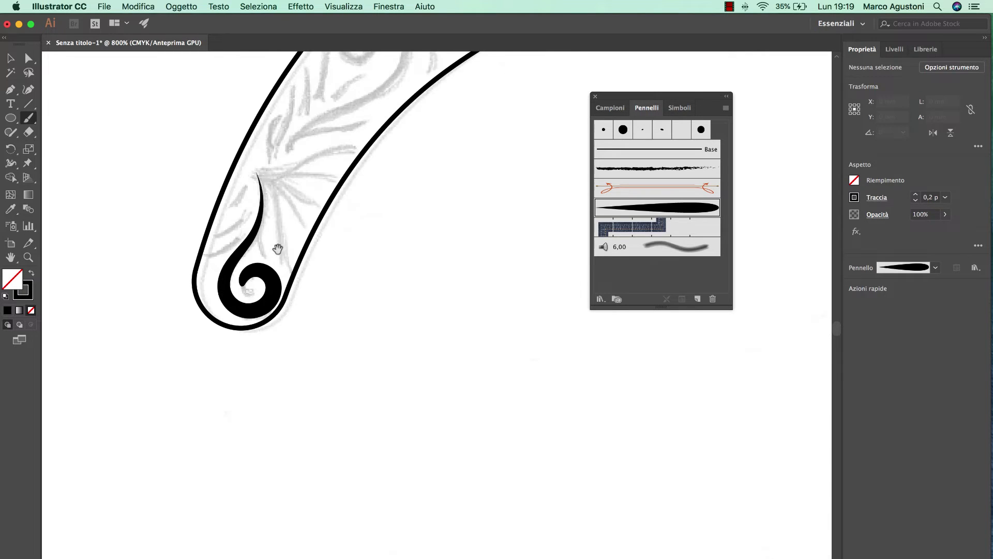
scroll(275, 248, "up", 2)
key("super+plus")
key("super+plus")
scroll(345, 249, "left", 5)
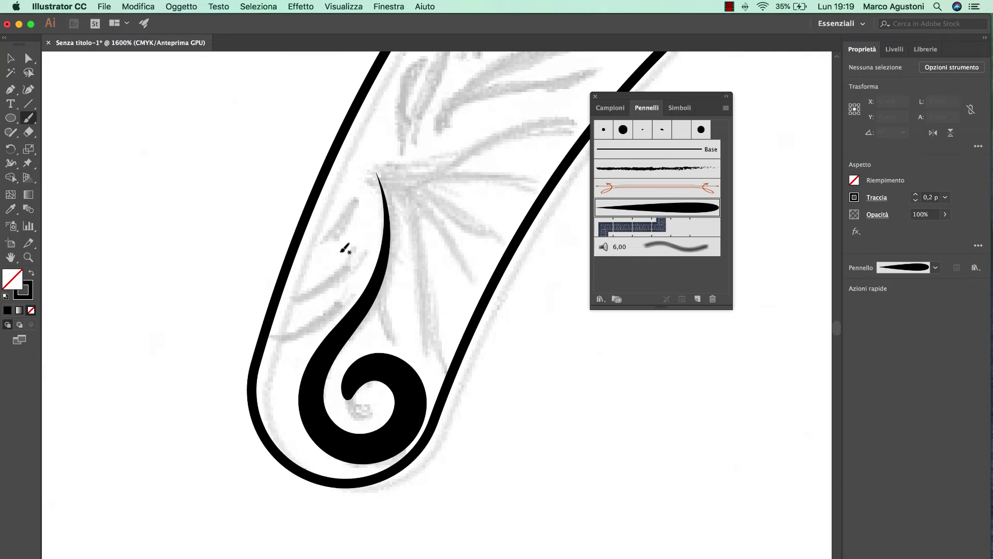
left_click_drag(346, 219, 322, 244)
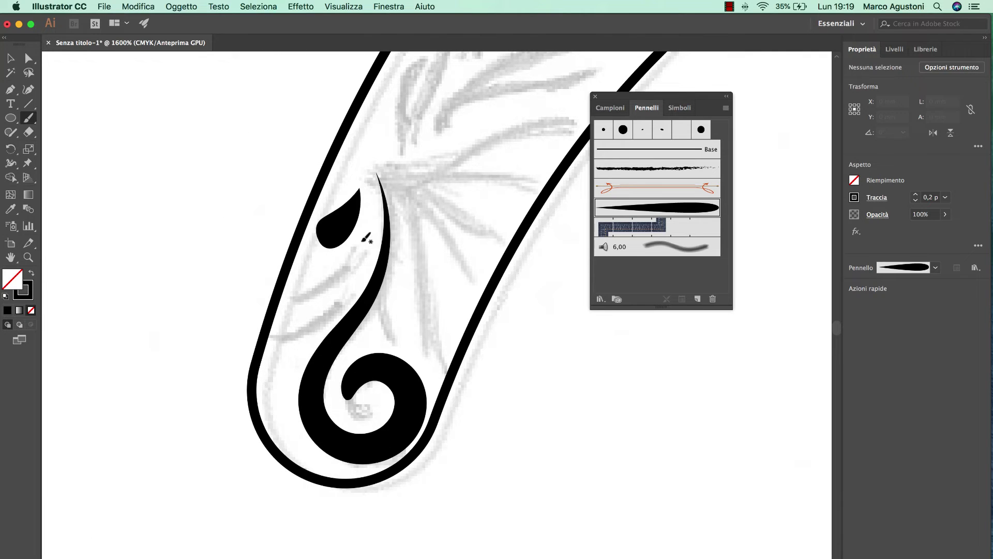
left_click_drag(304, 290, 283, 303)
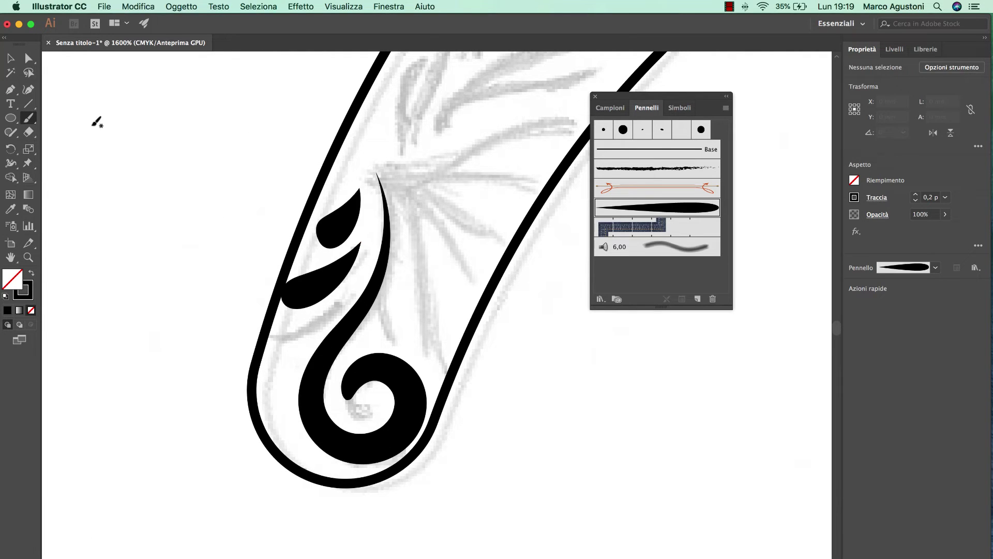
Step: Set both new teardrops to a 0,15 pt stroke weight
left_click(11, 58)
left_click(342, 225)
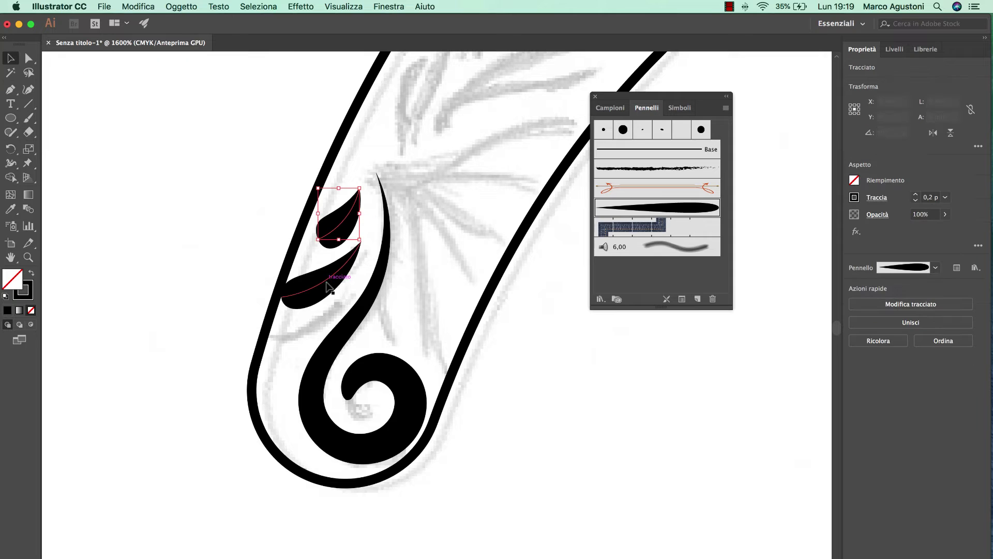
left_click(327, 286, "shift")
left_click(931, 198)
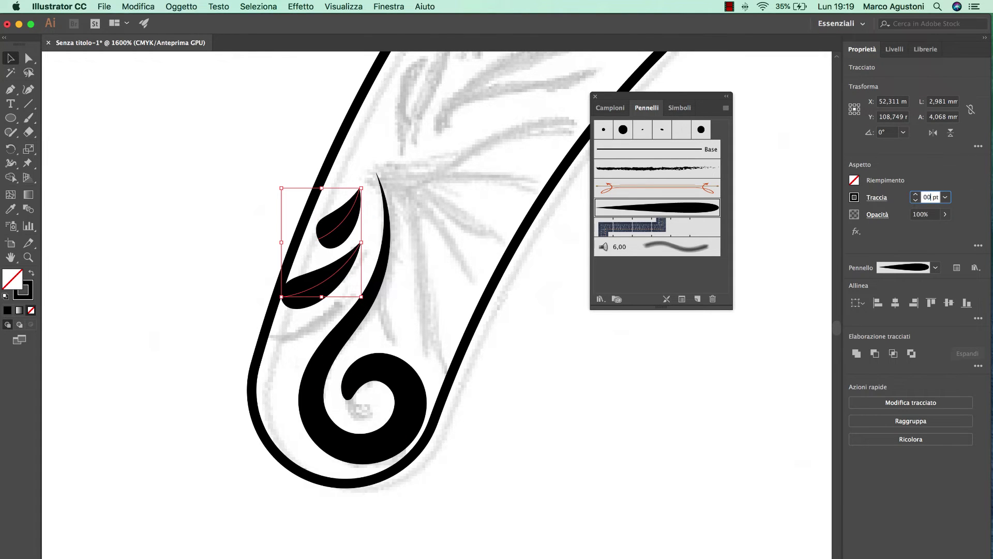
type("5")
key("Return")
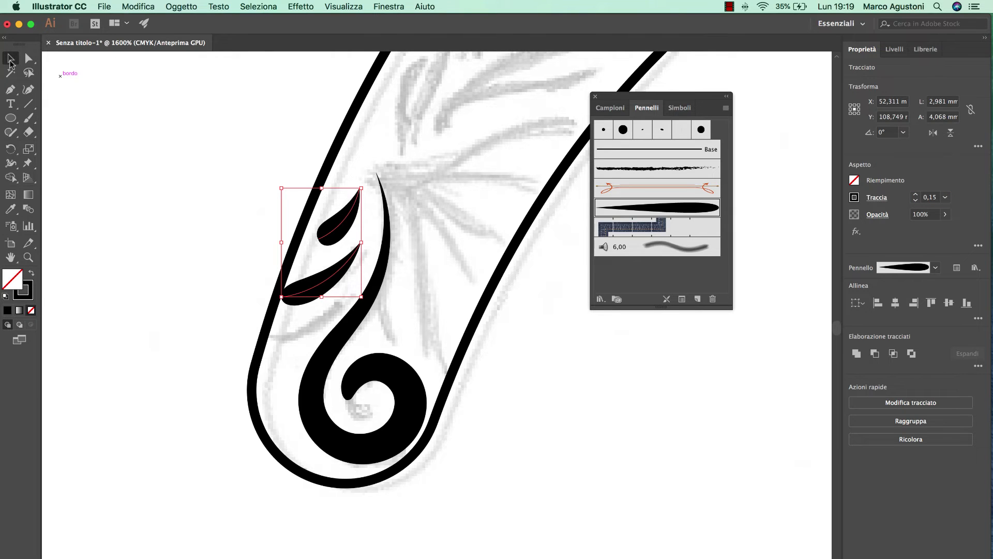
Step: With the Paintbrush, paint a fan of tapered petals out from the stem's tip
left_click_drag(28, 118, 48, 122)
left_click(48, 121)
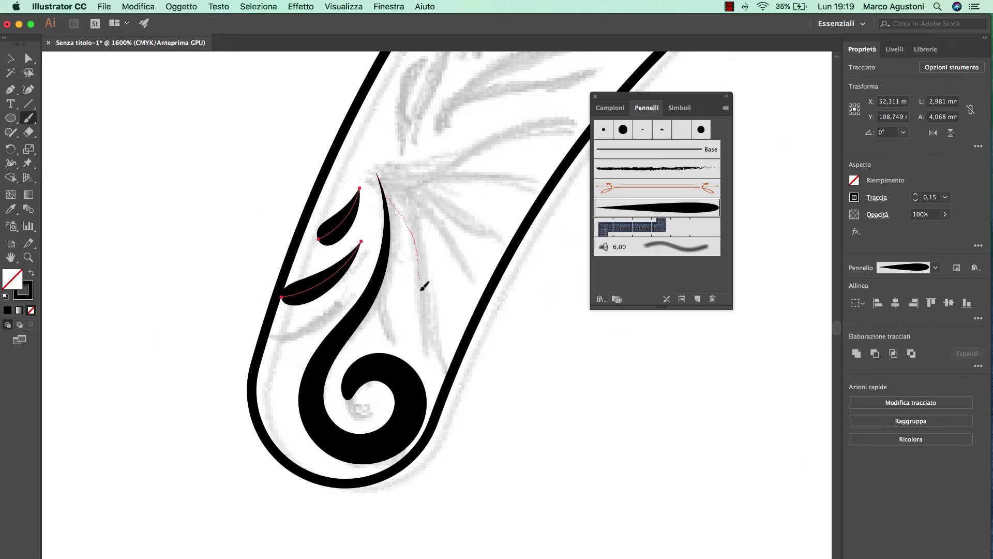
left_click_drag(422, 289, 434, 329)
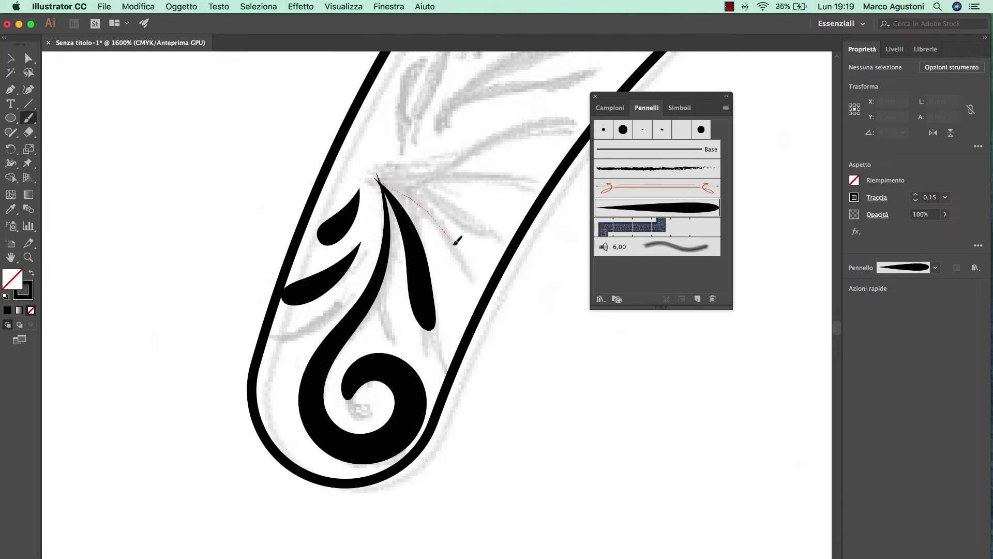
left_click_drag(454, 243, 462, 254)
left_click_drag(501, 182, 518, 183)
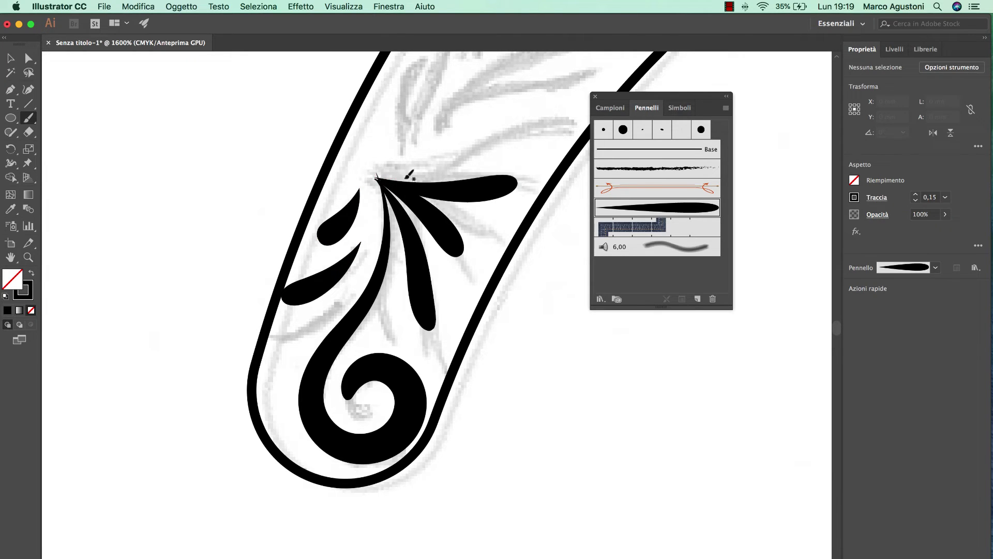
left_click_drag(556, 124, 558, 123)
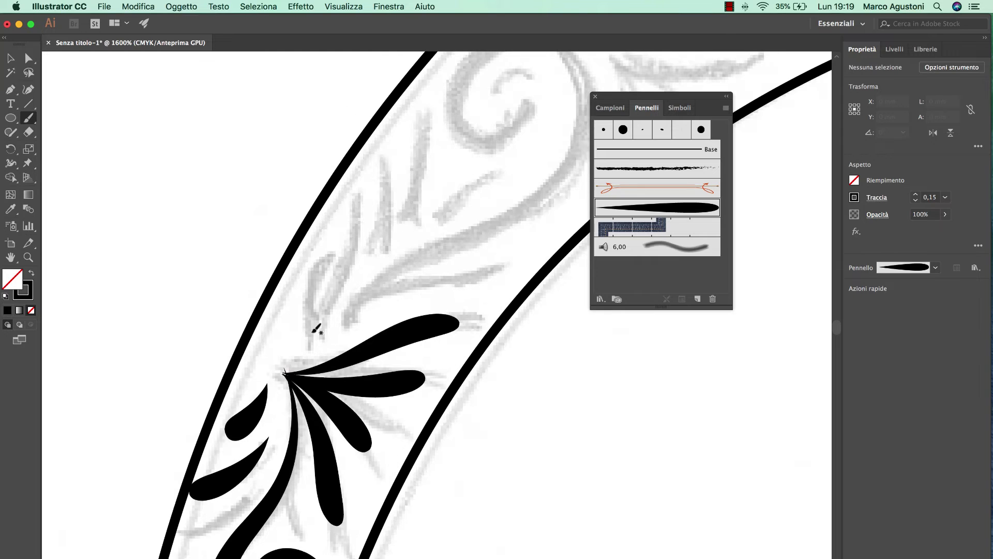
Step: Add more petals over the sketch and a long curving stroke into a large spiral
mouse_move(313, 336)
left_mouse_down()
mouse_move(331, 253)
mouse_move(370, 197)
left_mouse_up()
left_click_drag(294, 396, 313, 306)
mouse_move(331, 356)
left_mouse_down()
mouse_move(345, 263)
mouse_move(416, 321)
left_mouse_up()
mouse_move(260, 463)
left_mouse_down()
mouse_move(511, 264)
mouse_move(408, 282)
left_mouse_up()
mouse_move(401, 247)
left_mouse_down()
mouse_move(460, 218)
mouse_move(471, 229)
left_mouse_up()
Step: Add tapered petals below the spiral along the sketch
scroll(231, 454, "right", 4)
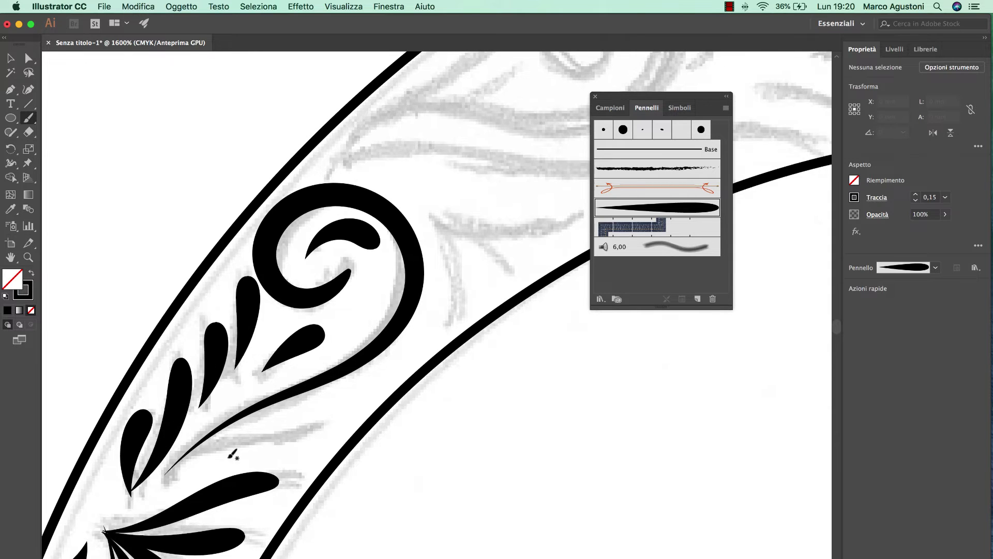
left_click_drag(271, 437, 270, 437)
scroll(270, 437, "up", 4)
scroll(270, 438, "right", 5)
mouse_move(312, 337)
left_mouse_down()
mouse_move(334, 422)
mouse_move(457, 332)
left_mouse_up()
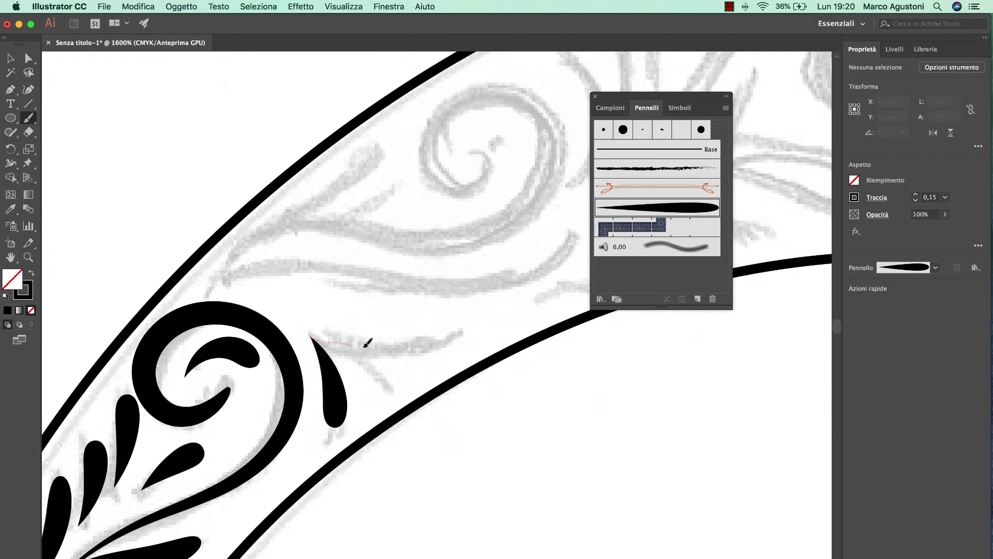
left_click_drag(375, 392, 435, 383)
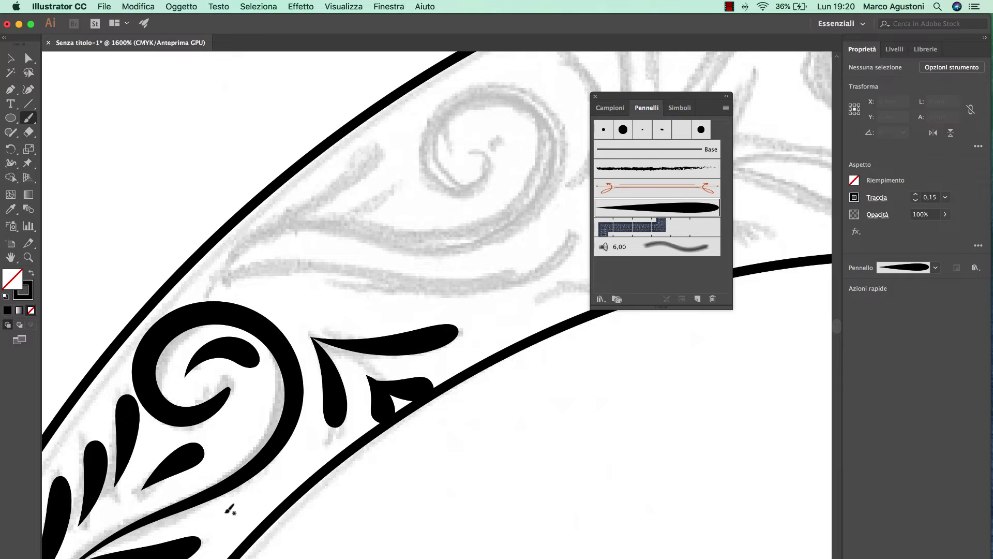
Step: Trace the next spiral, with a large petal beside it and a teardrop inside the curve
scroll(277, 395, "up", 6)
scroll(277, 395, "right", 1)
left_click_drag(201, 429, 223, 406)
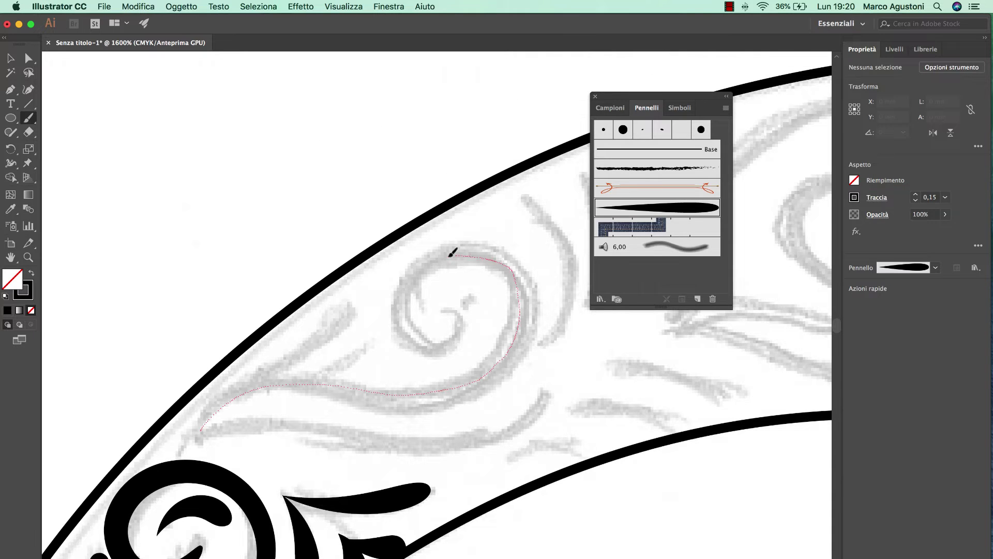
left_click_drag(483, 377, 456, 284)
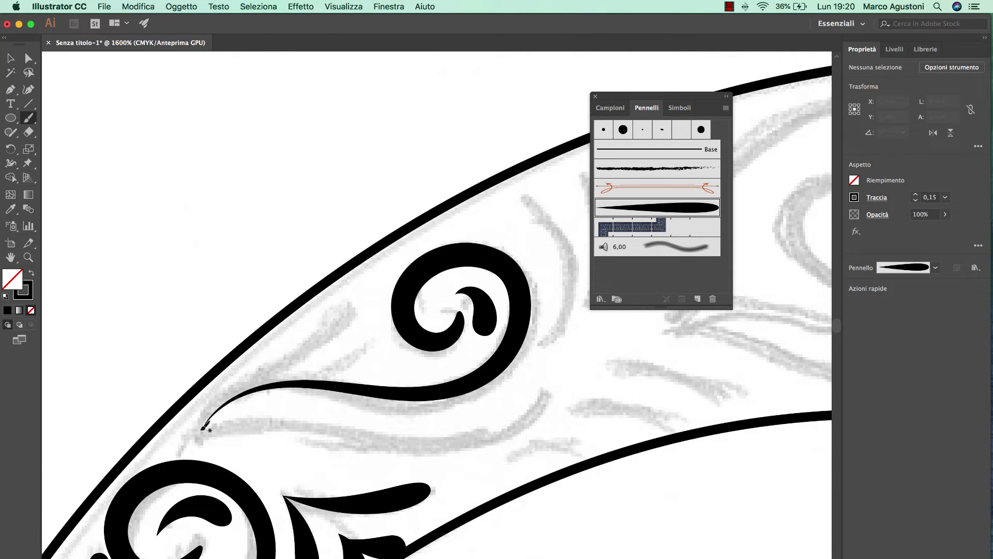
left_click_drag(203, 427, 342, 310)
left_click_drag(333, 359, 393, 348)
Step: Paint a long lower tapered stroke and several more strokes along the sketch
scroll(393, 348, "down", 5)
scroll(233, 290, "up", 2)
left_click_drag(197, 288, 546, 251)
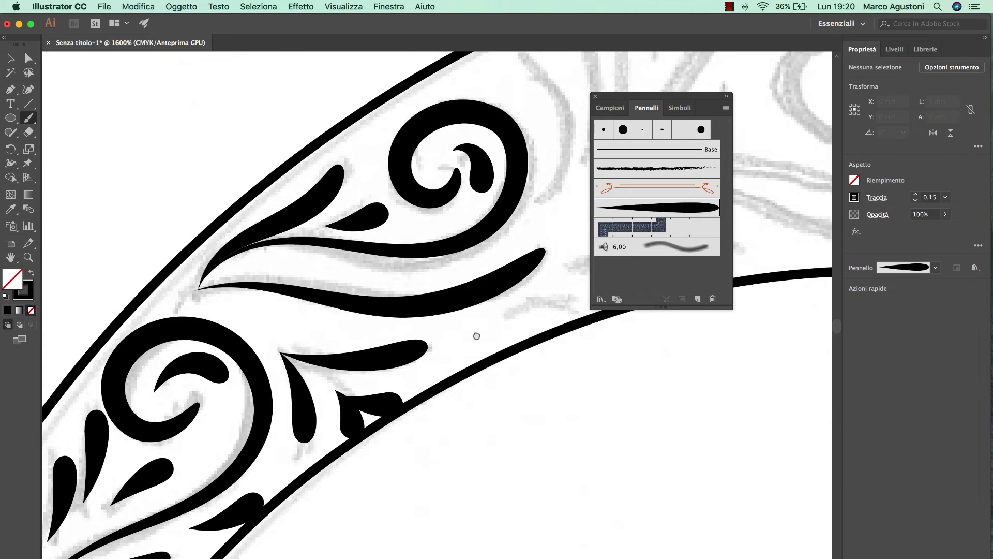
scroll(365, 243, "right", 5)
scroll(248, 295, "right", 4)
scroll(321, 444, "up", 6)
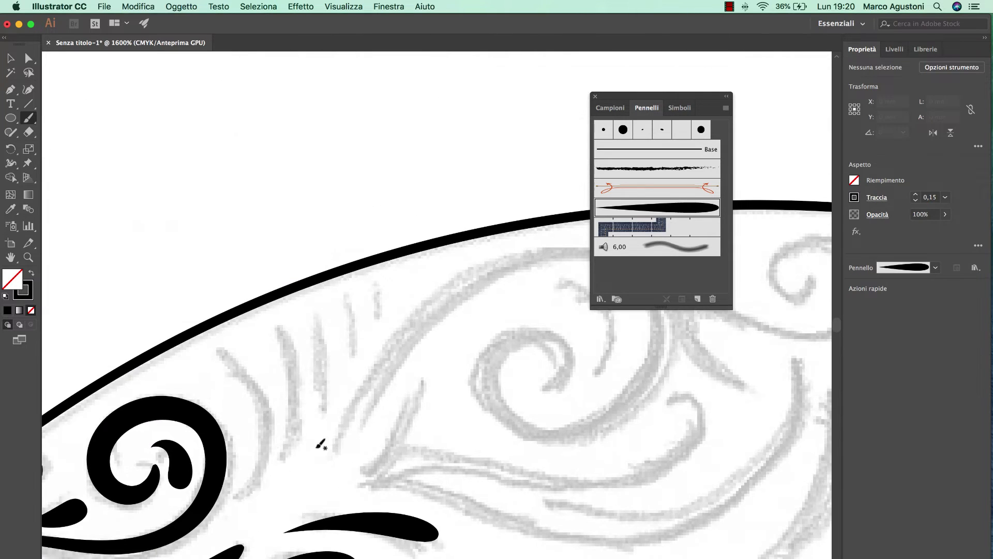
left_click_drag(237, 352, 236, 354)
left_click_drag(307, 421, 292, 331)
mouse_move(333, 402)
left_mouse_down()
mouse_move(338, 313)
mouse_move(375, 298)
left_mouse_up()
Step: Trace a spiral curve, add a teardrop at the left and a stroke curving right
scroll(306, 325, "right", 4)
scroll(305, 325, "right", 2)
left_click_drag(227, 439, 395, 342)
scroll(450, 281, "down", 8)
scroll(450, 281, "right", 4)
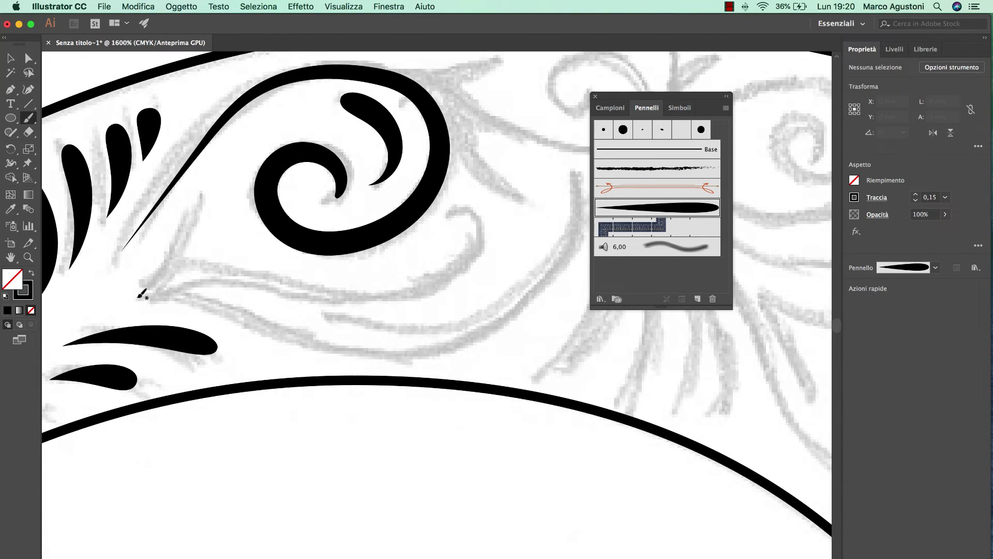
left_click_drag(139, 294, 189, 213)
left_click_drag(231, 271, 465, 216)
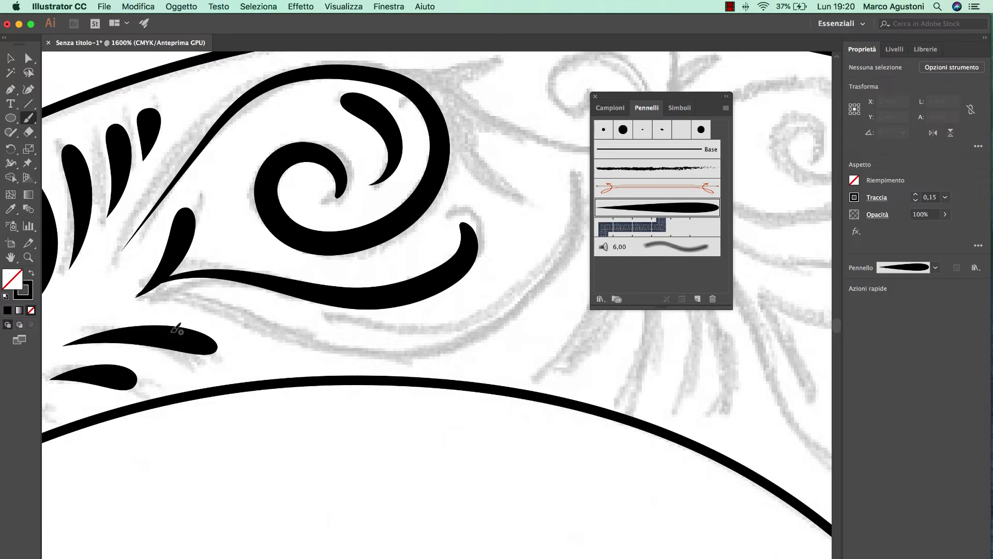
Step: Add another teardrop, finish a spiral and start a new spiral stroke over the sketch
scroll(177, 331, "right", 2)
left_click_drag(460, 280, 461, 278)
scroll(460, 279, "up", 5)
scroll(460, 279, "right", 4)
scroll(290, 311, "down", 8)
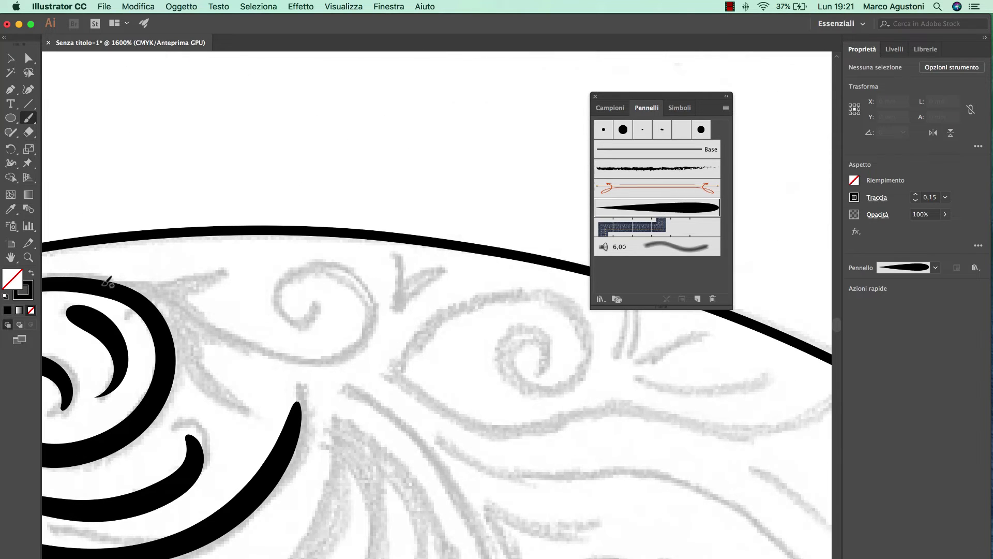
mouse_move(140, 298)
left_mouse_down()
mouse_move(235, 274)
mouse_move(386, 315)
mouse_move(313, 310)
left_mouse_up()
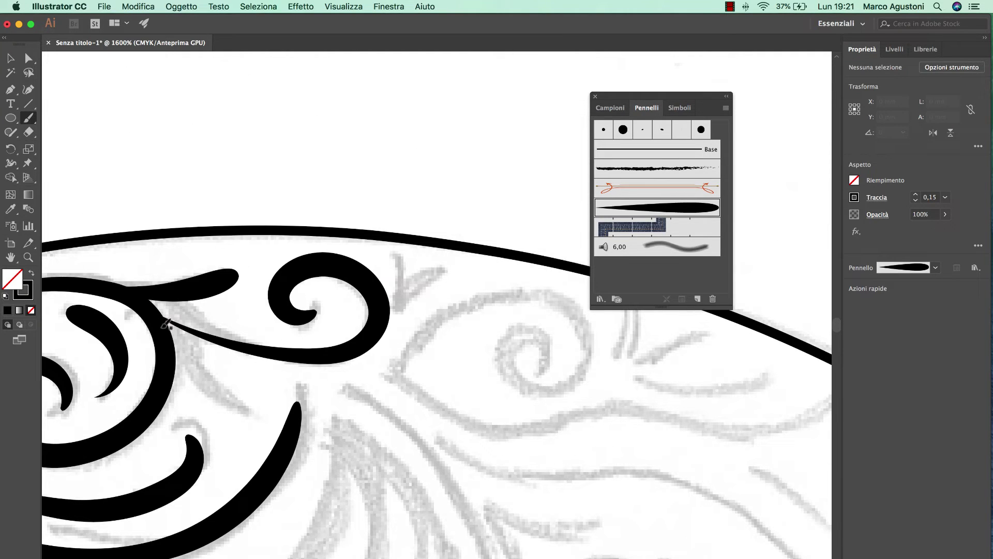
left_click_drag(163, 321, 243, 403)
left_click_drag(385, 238, 386, 237)
Step: Continue tracing the spiral and further curves of the sketch
scroll(387, 236, "down", 3)
scroll(387, 237, "right", 6)
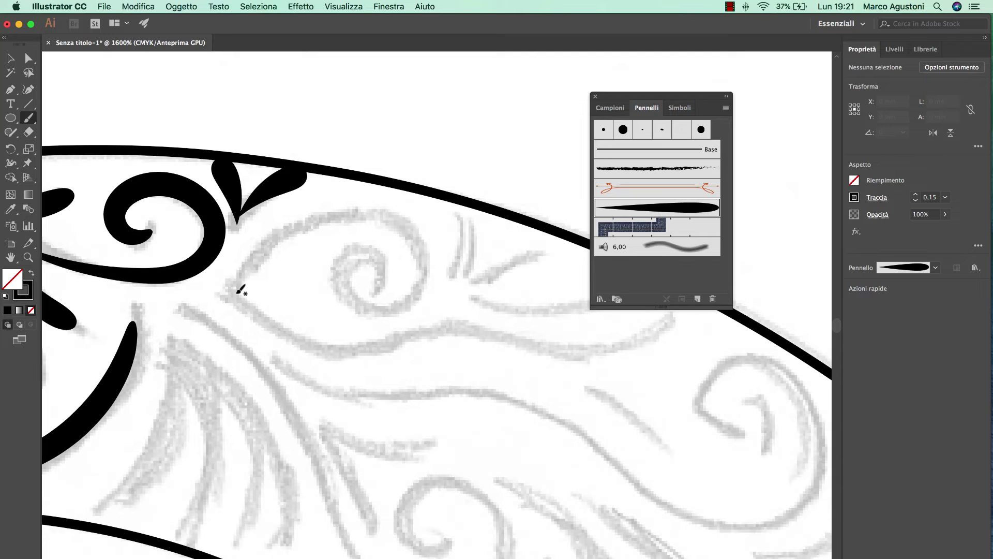
left_click_drag(235, 292, 343, 273)
scroll(352, 370, "right", 4)
scroll(352, 371, "down", 3)
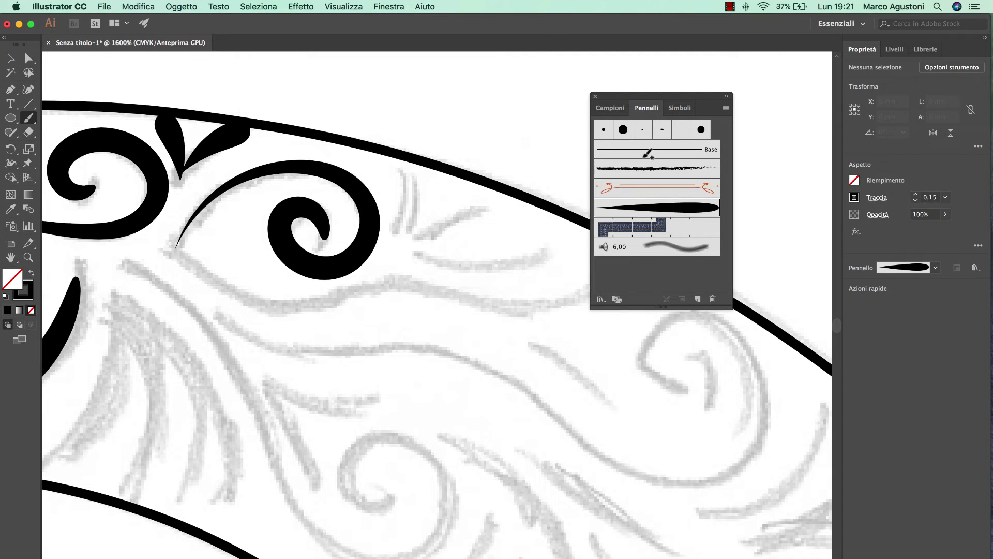
left_click_drag(657, 96, 804, 39)
scroll(239, 339, "left", 7)
mouse_move(254, 226)
left_mouse_down()
mouse_move(267, 262)
mouse_move(203, 395)
left_mouse_up()
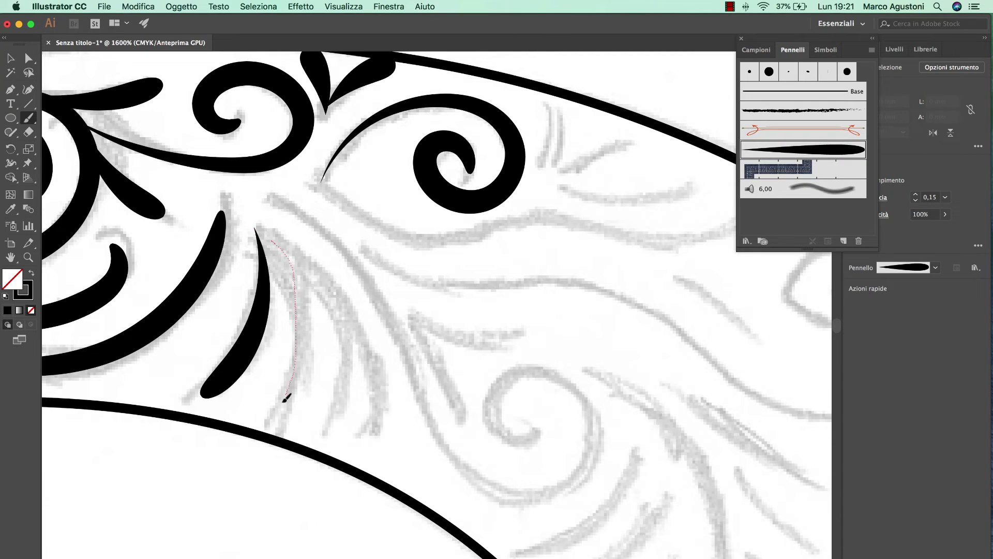
Step: Paint fanning strokes under the spiral, a long stroke ending in a spiral, and two petals
left_click_drag(284, 400, 285, 401)
left_click_drag(309, 264, 340, 429)
left_click_drag(367, 310, 387, 454)
mouse_move(270, 199)
left_mouse_down()
mouse_move(339, 228)
mouse_move(528, 435)
left_mouse_up()
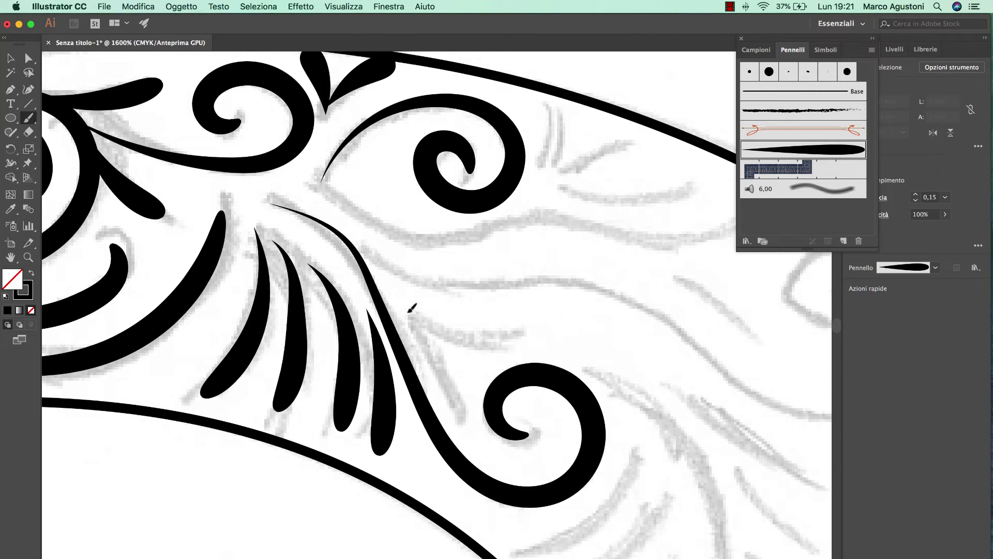
mouse_move(411, 312)
left_mouse_down()
mouse_move(458, 401)
mouse_move(509, 334)
left_mouse_up()
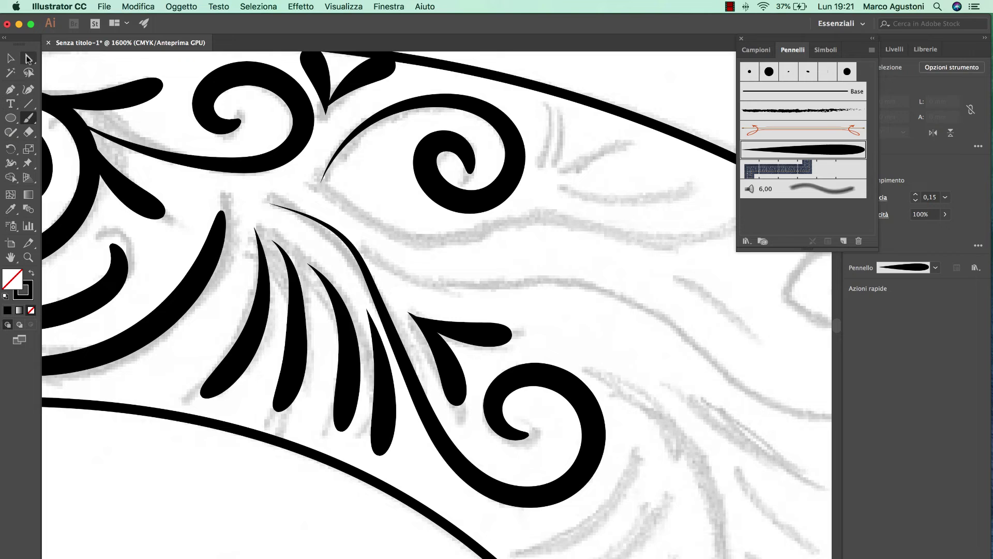
Step: Reshape the top anchors of the long spiral stroke, then reselect it as a whole object
left_click(28, 58)
left_click(358, 252)
left_click(217, 238, "shift")
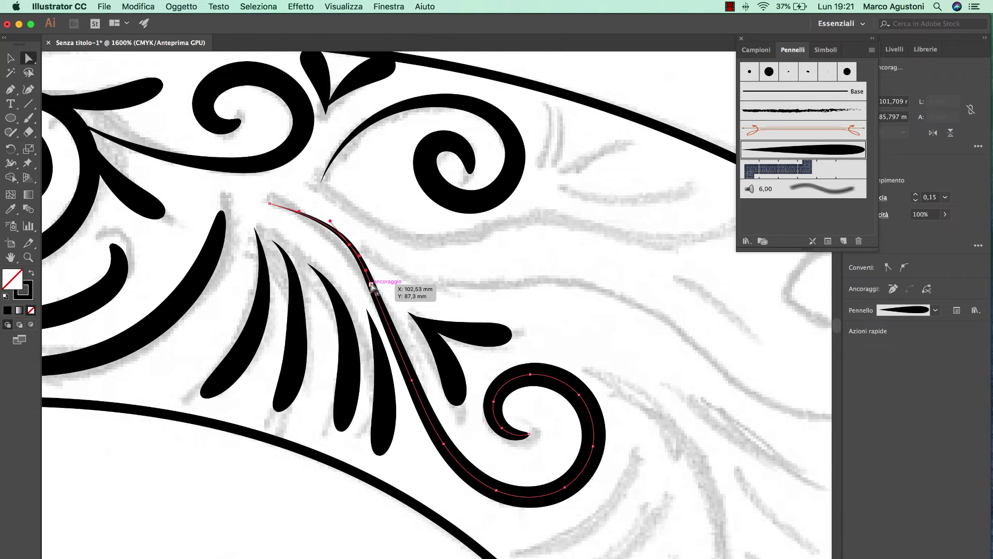
left_click_drag(349, 245, 344, 249)
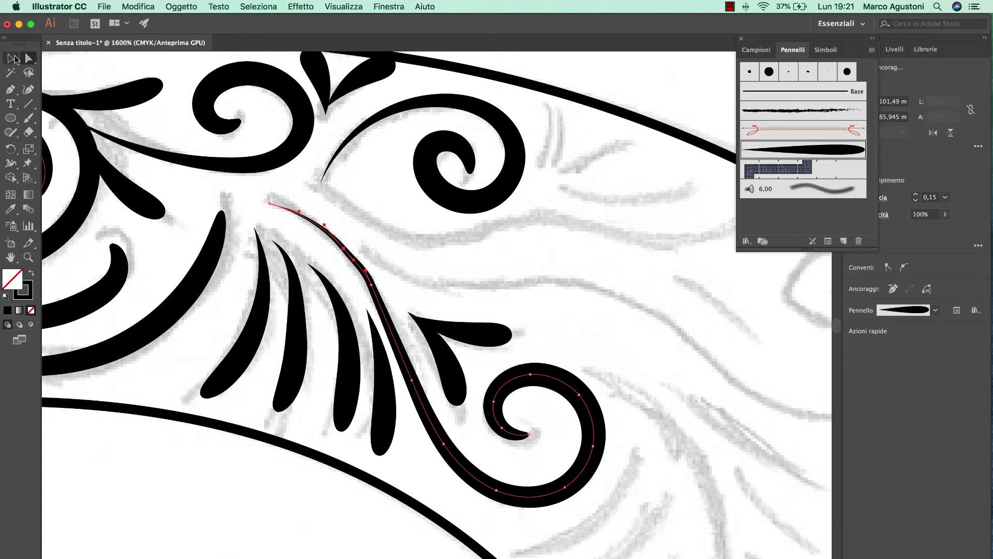
left_click(12, 59)
left_click(312, 182)
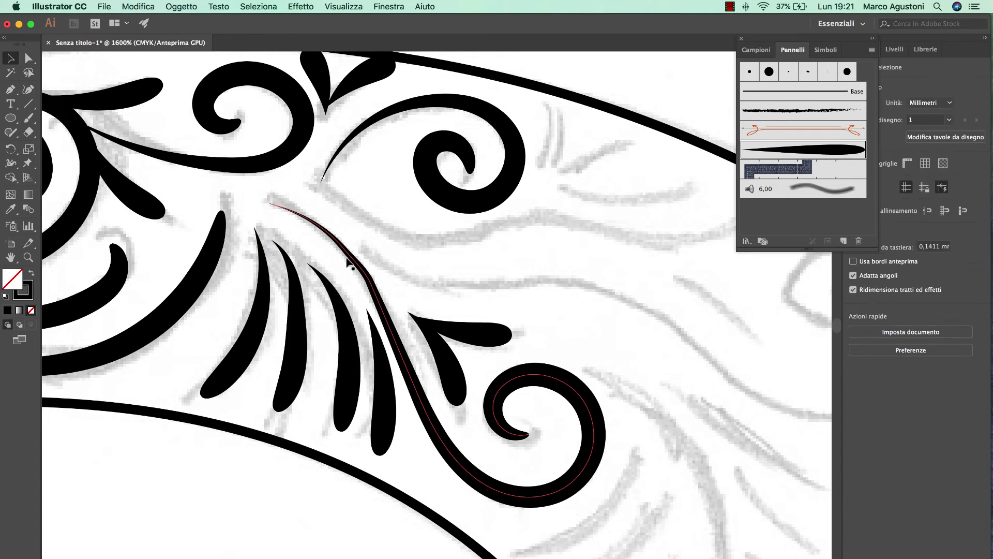
left_click(334, 250)
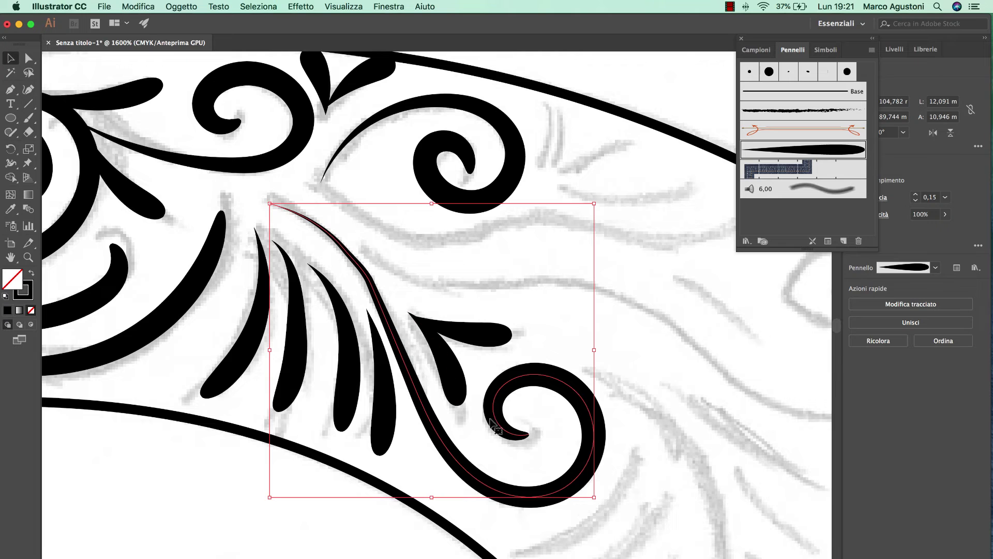
Step: Simplify the swirl stroke with preview on and 94% curve precision (Oggetto > Tracciato > Semplifica)
left_click(181, 7)
mouse_move(190, 258)
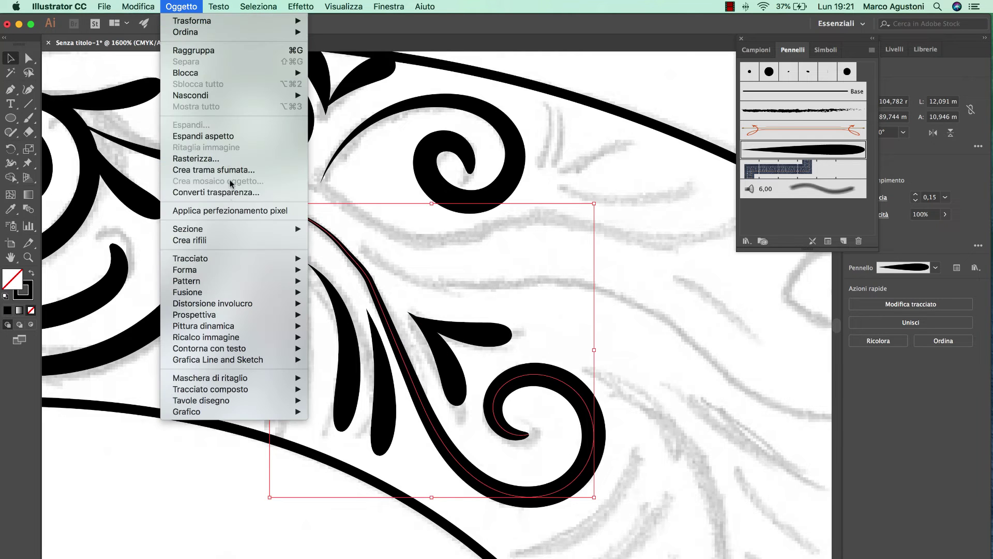
left_click(389, 329)
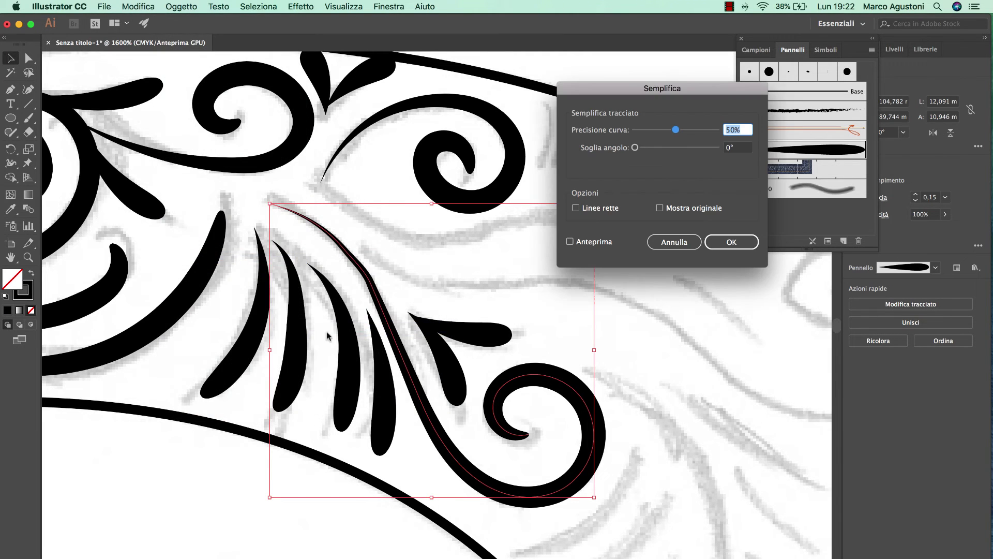
left_click(594, 241)
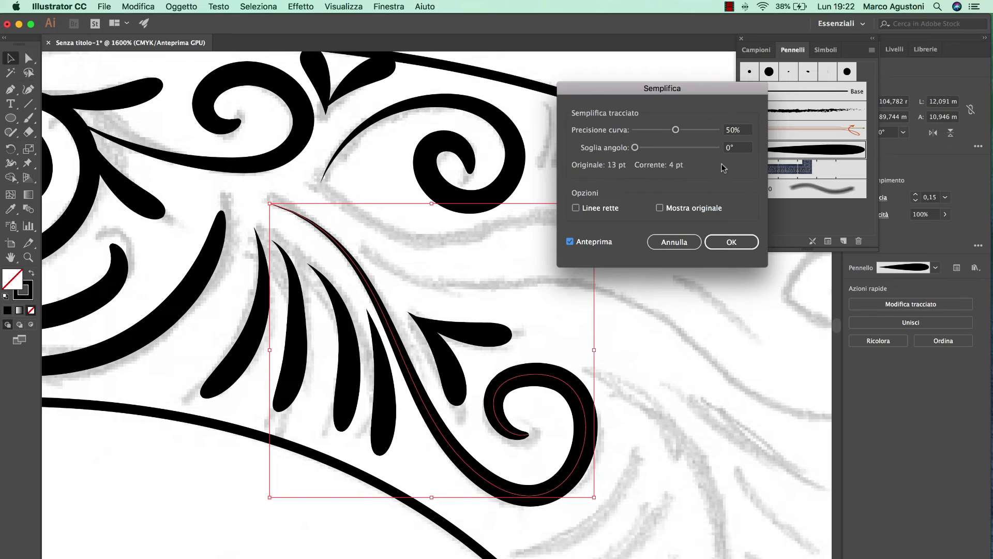
left_click_drag(676, 130, 712, 129)
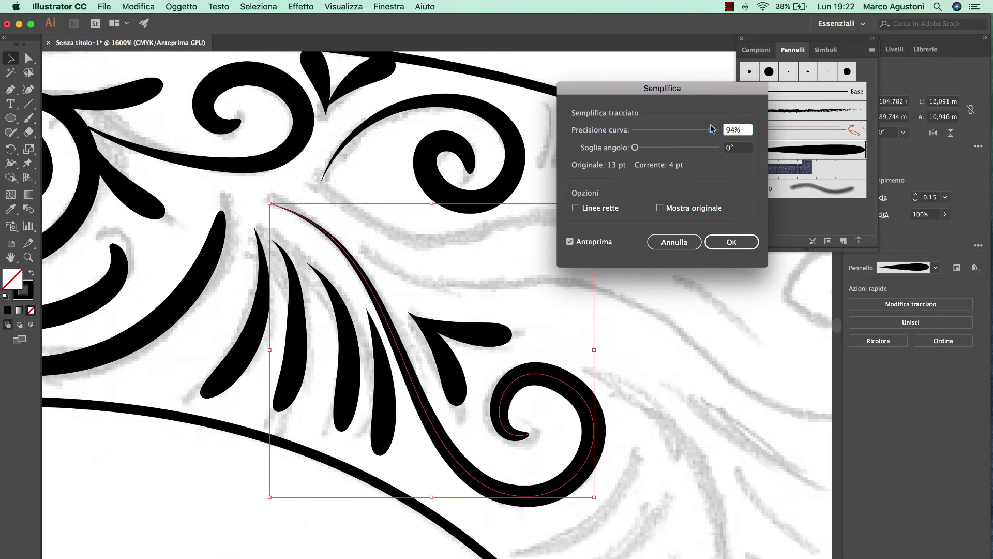
left_click(734, 241)
Step: Adjust the swirl's anchors, nudging its top end and reshaping the spiral end
key("a")
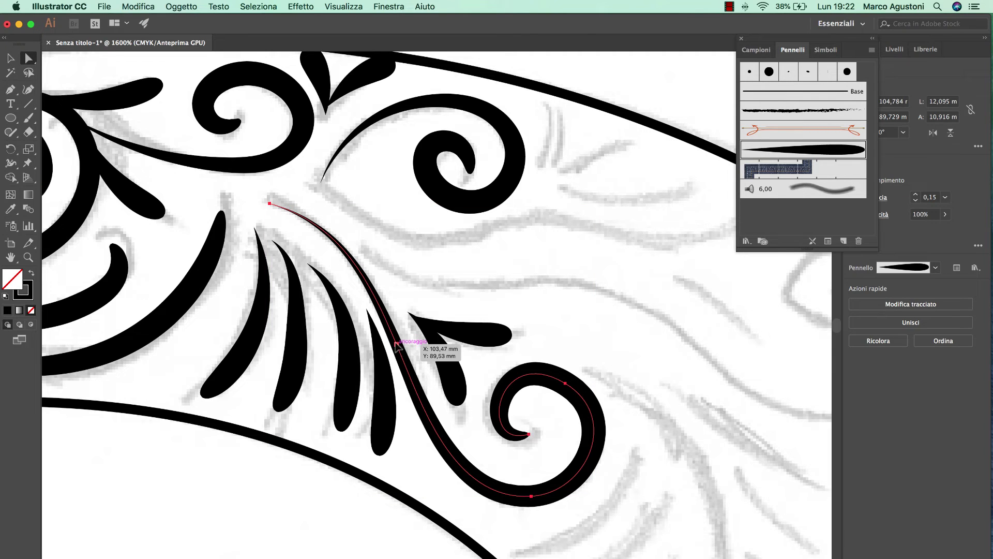
left_click_drag(396, 345, 399, 335)
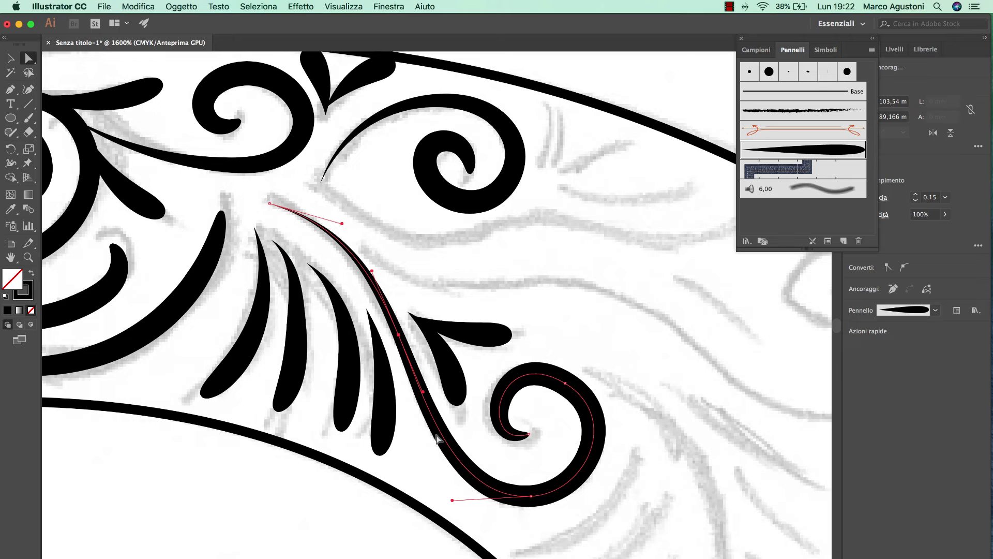
left_click_drag(270, 203, 264, 199)
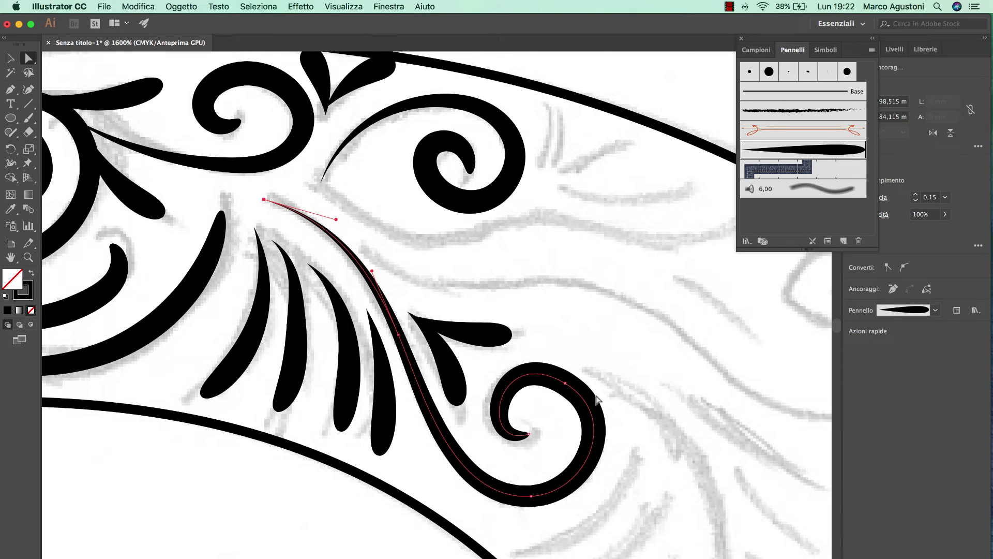
left_click_drag(565, 383, 567, 383)
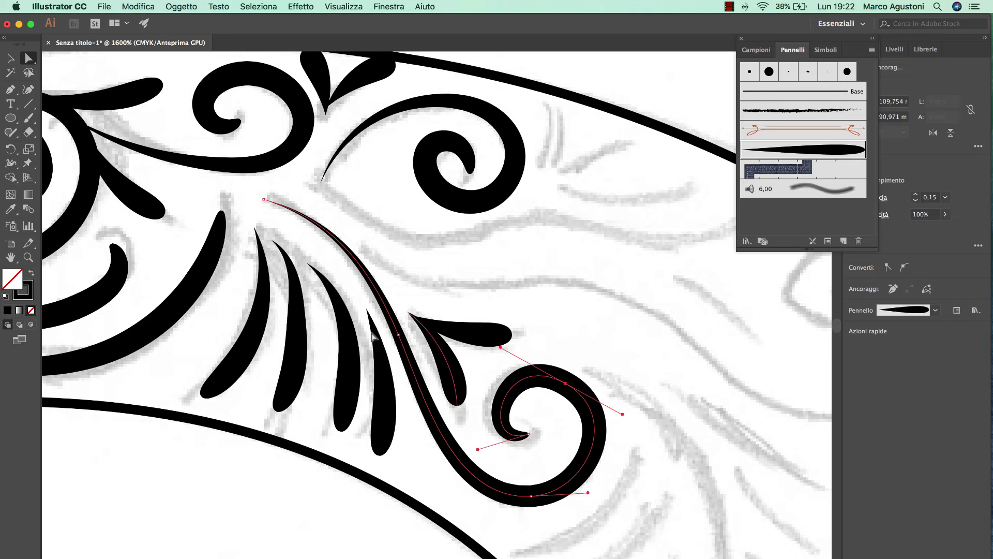
left_click_drag(28, 118, 70, 122)
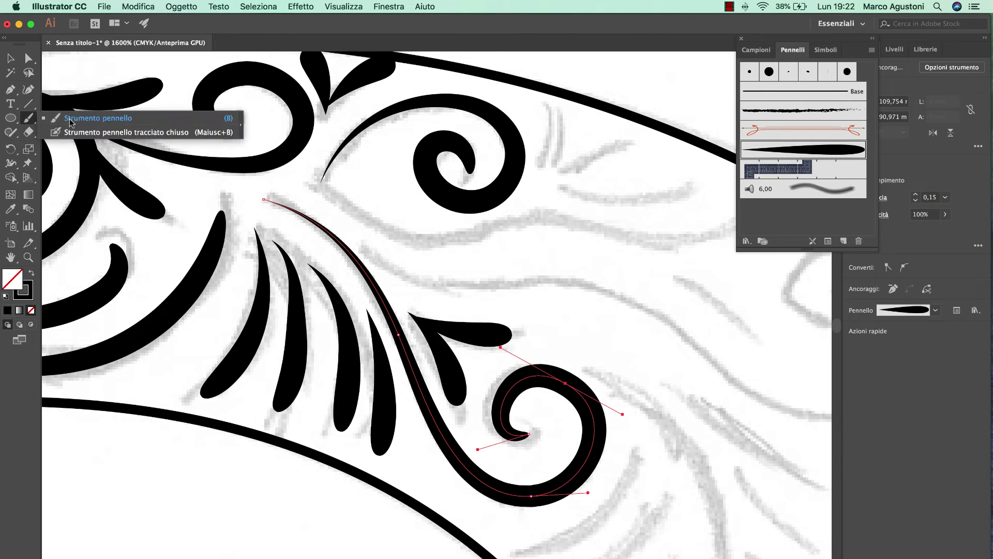
Step: Paint a long tapered stroke, teardrops by the top spiral, and an S-curve spiral with a teardrop inside
left_click_drag(537, 267, 419, 250)
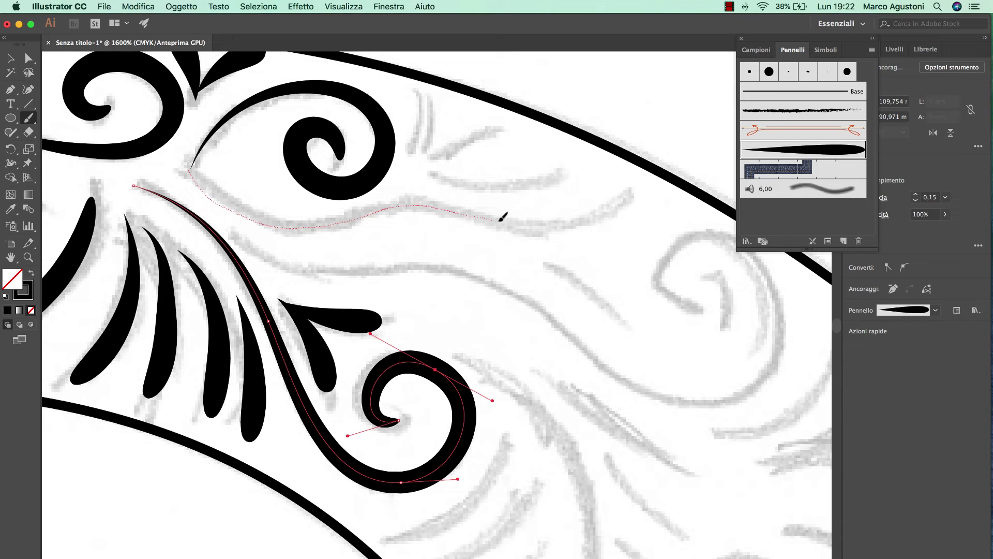
left_click_drag(635, 192, 631, 195)
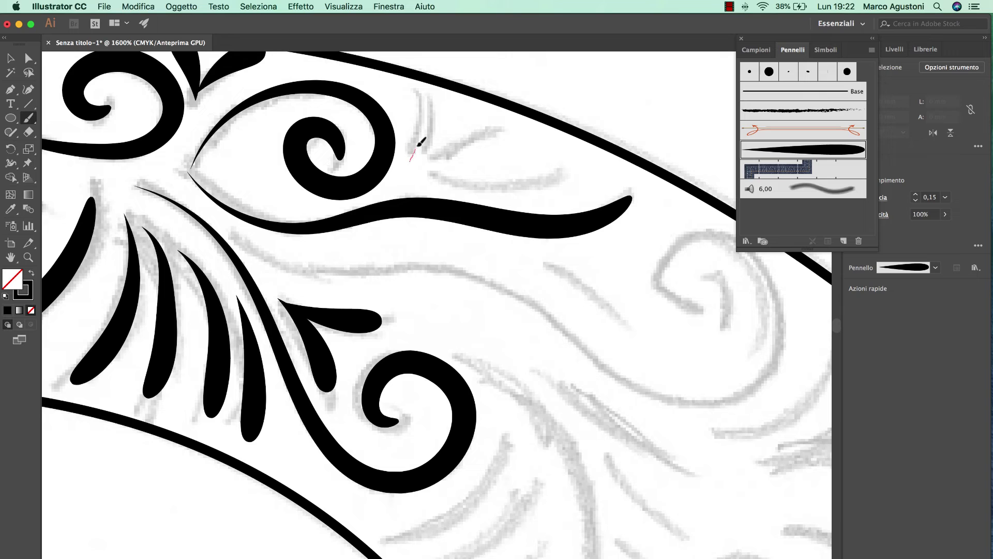
left_click_drag(413, 95, 414, 96)
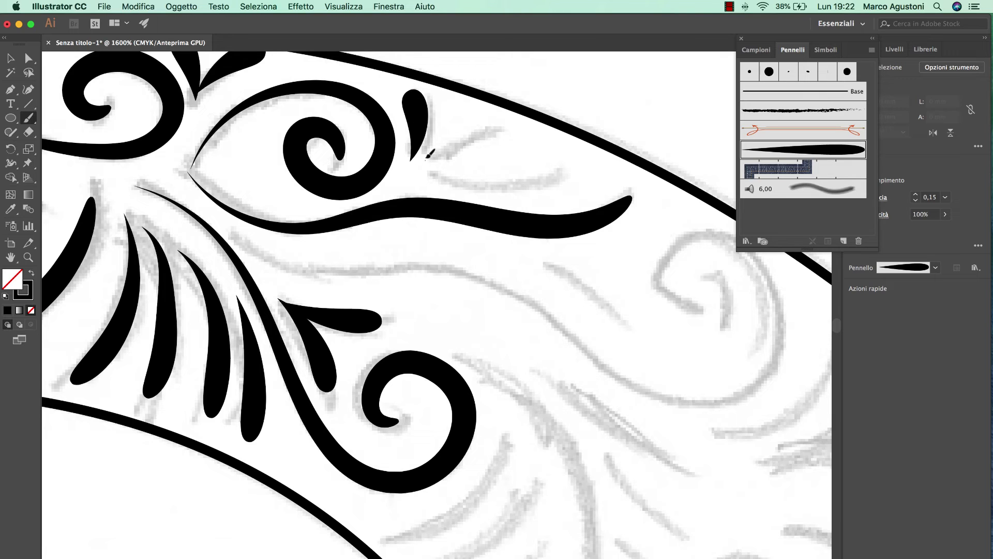
left_click_drag(502, 124, 502, 125)
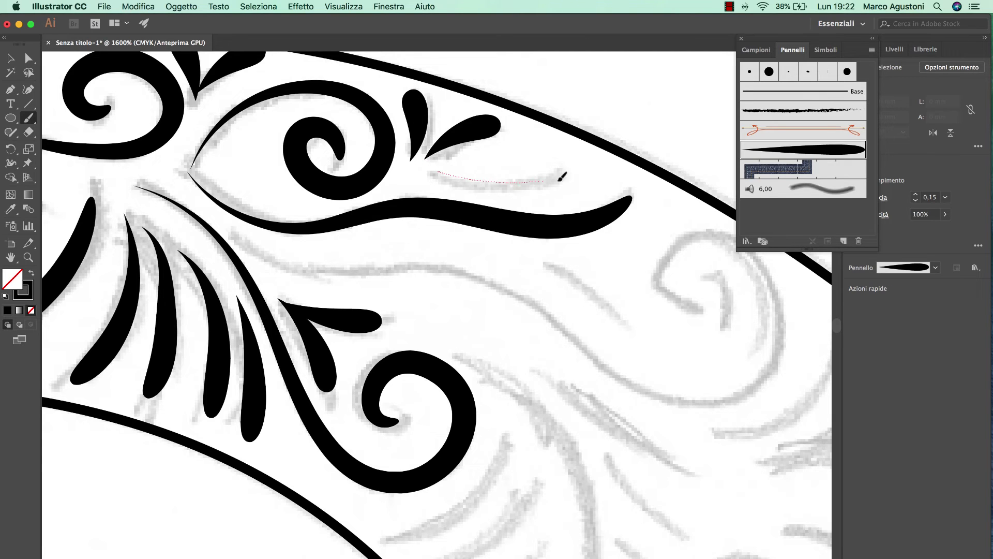
left_click_drag(559, 180, 589, 172)
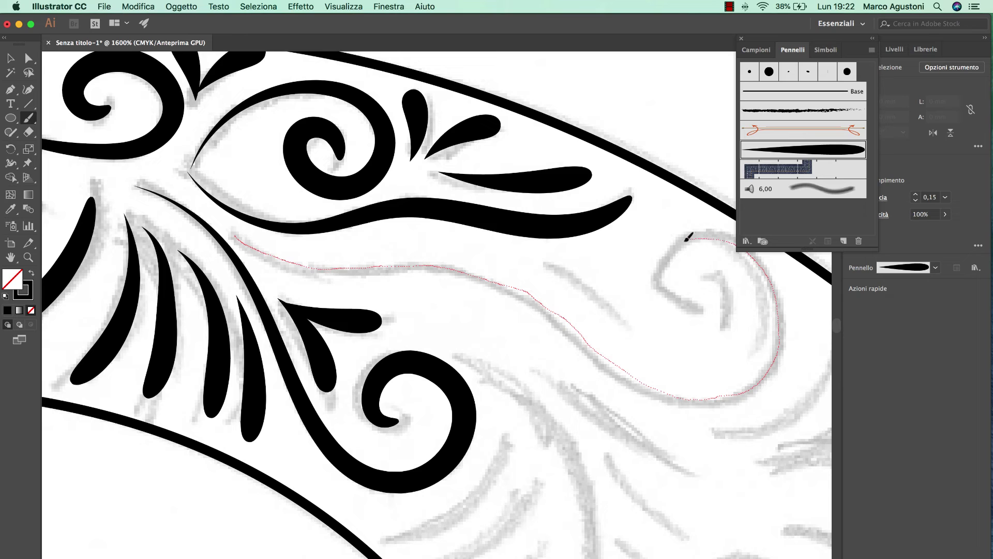
left_click_drag(696, 322, 693, 323)
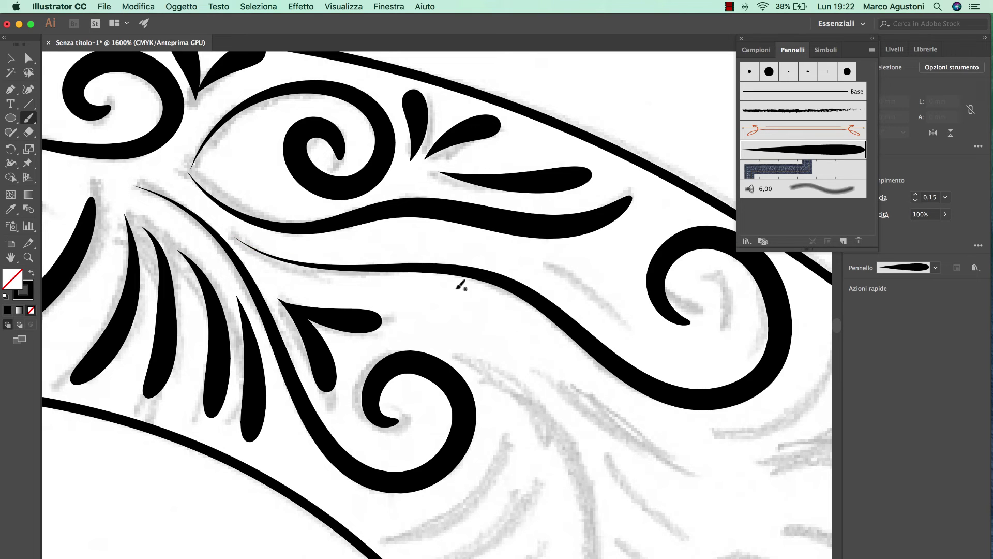
left_click_drag(705, 280, 728, 339)
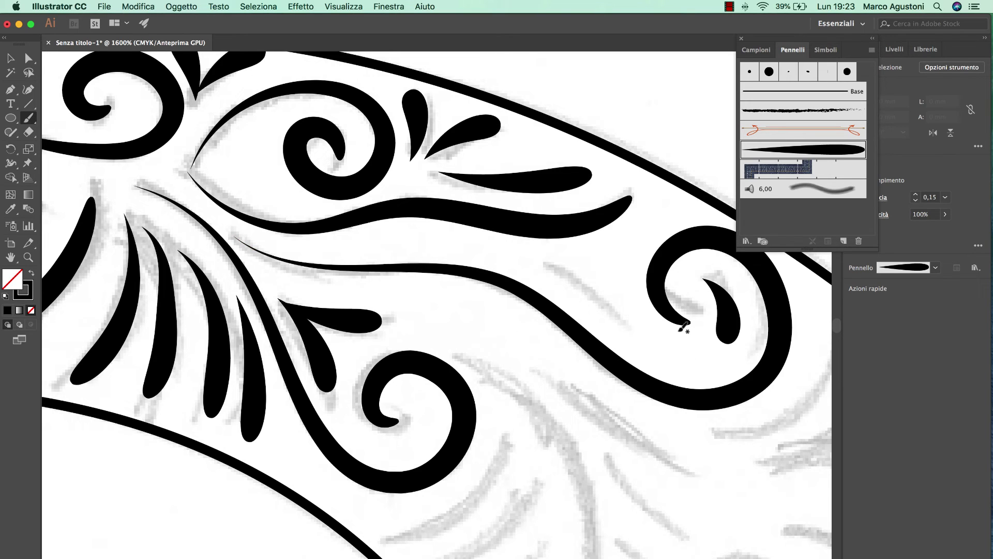
left_click_drag(615, 307, 636, 327)
Step: Paint tapered strokes between the central curve and the lower spiral
scroll(637, 362, "down", 5)
scroll(636, 362, "right", 3)
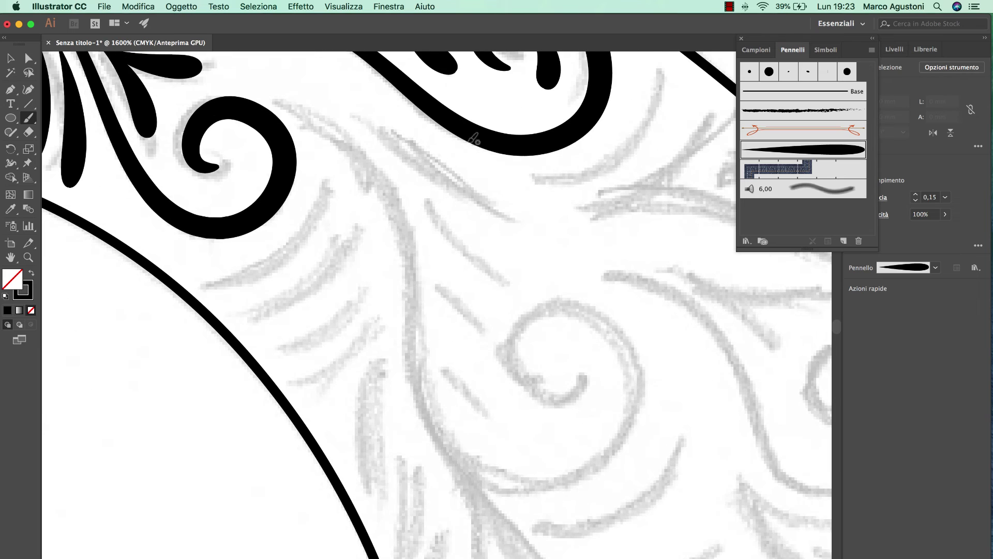
mouse_move(284, 104)
left_mouse_down()
mouse_move(412, 370)
mouse_move(586, 388)
left_mouse_up()
left_click_drag(333, 113, 522, 206)
left_click_drag(412, 193, 520, 271)
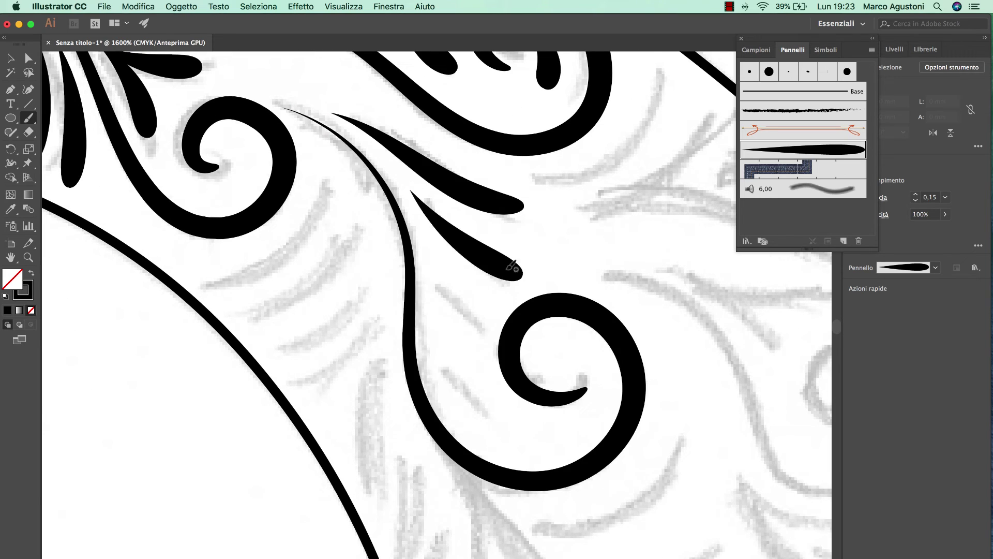
mouse_move(434, 279)
left_mouse_down()
mouse_move(482, 314)
mouse_move(498, 419)
left_mouse_up()
Step: Paint leaf strokes between the left spiral and central curve down to the bottom left
left_click_drag(333, 175, 212, 288)
left_click_drag(356, 230, 240, 331)
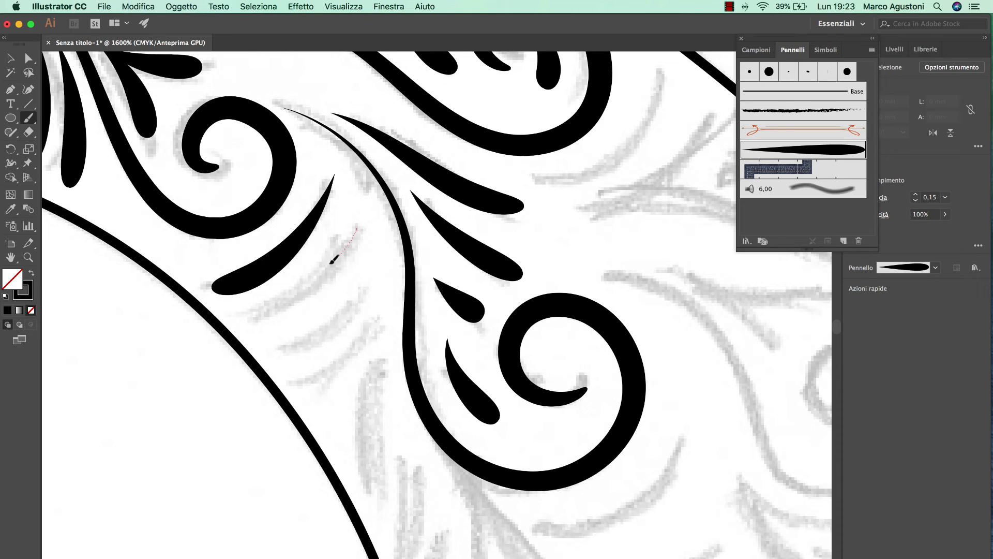
left_click_drag(368, 282, 272, 362)
left_click_drag(379, 325, 299, 405)
left_click_drag(382, 368, 364, 508)
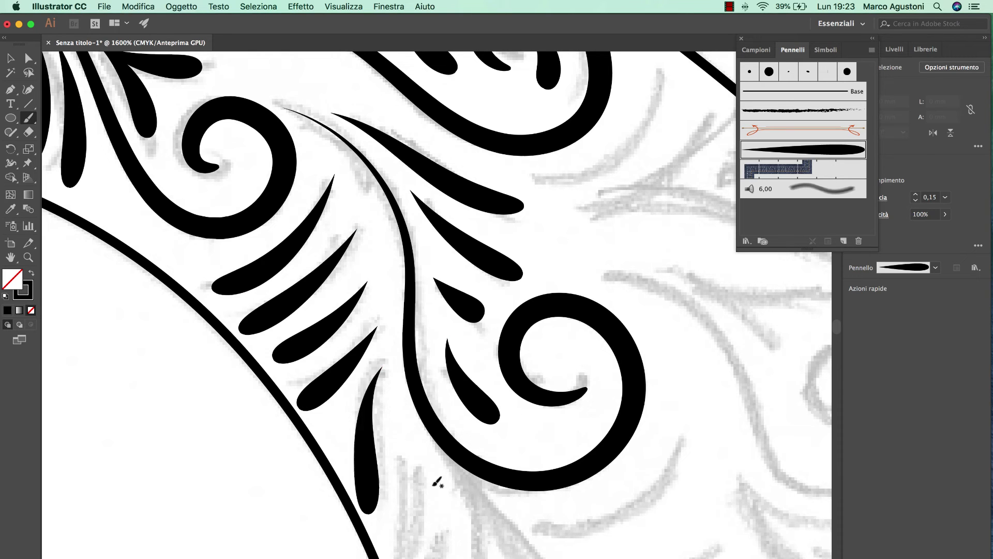
Step: Paint tapered strokes over the upper-right part of the sketch
scroll(437, 477, "right", 5)
left_click_drag(381, 216, 516, 107)
mouse_move(443, 234)
left_mouse_down()
mouse_move(561, 158)
mouse_move(706, 317)
left_mouse_up()
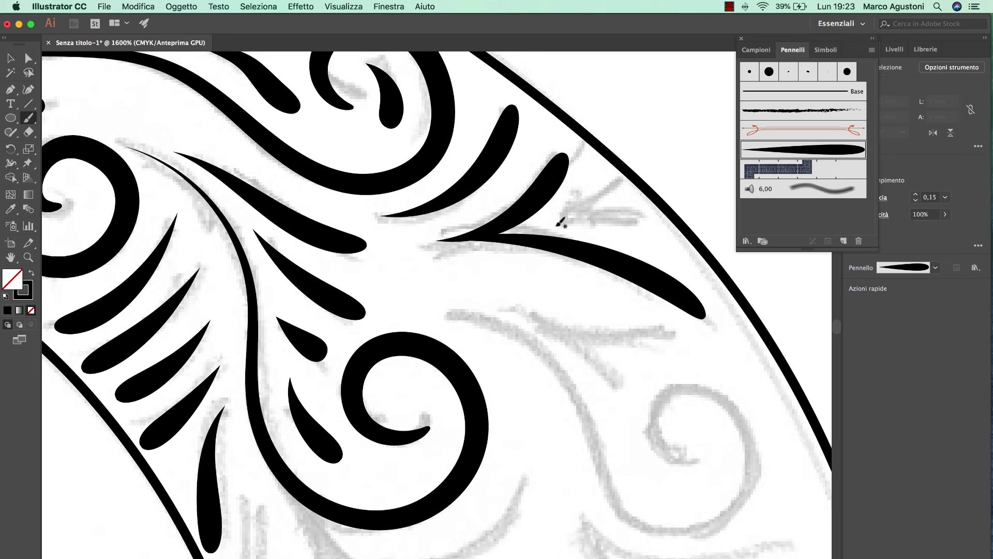
left_click_drag(562, 222, 605, 182)
scroll(393, 166, "down", 5)
scroll(393, 166, "right", 5)
Step: Paint a two-sided tapered leaf, then undo and redraw the long S-curve spiral stroke
left_click_drag(391, 169, 519, 182)
left_click_drag(408, 178, 460, 226)
left_click_drag(293, 170, 521, 296)
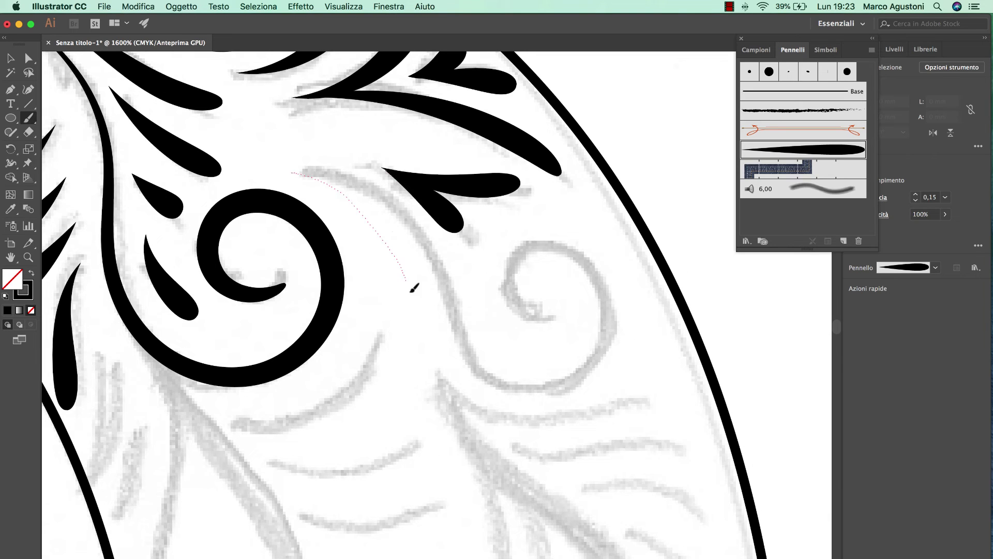
key("cmd+z")
left_click_drag(302, 171, 531, 303)
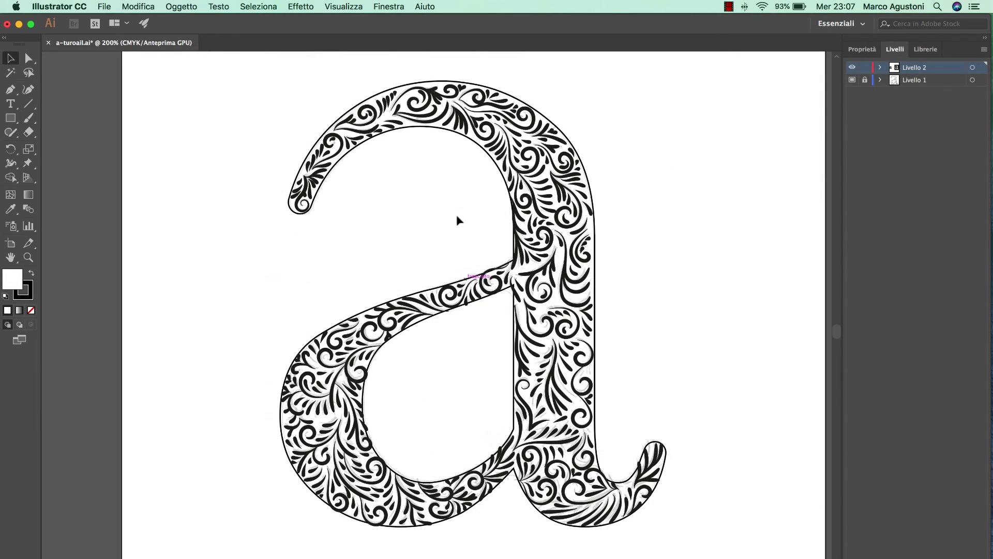
Step: Hide the Livello 1 outline and sketch layer in the Livelli panel
left_click(852, 80)
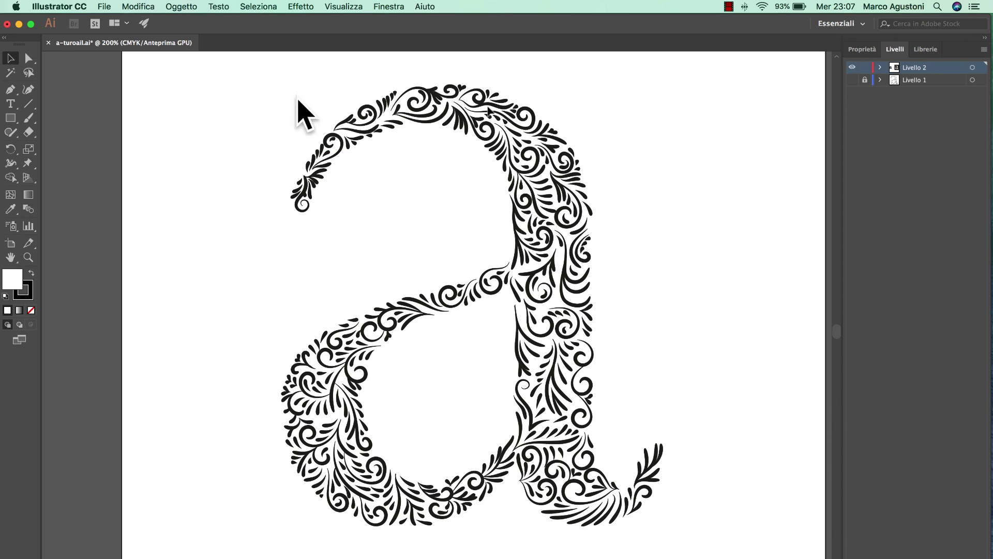
Step: Pan the view to inspect the white letter a on the dark background
scroll(651, 264, "right", 3)
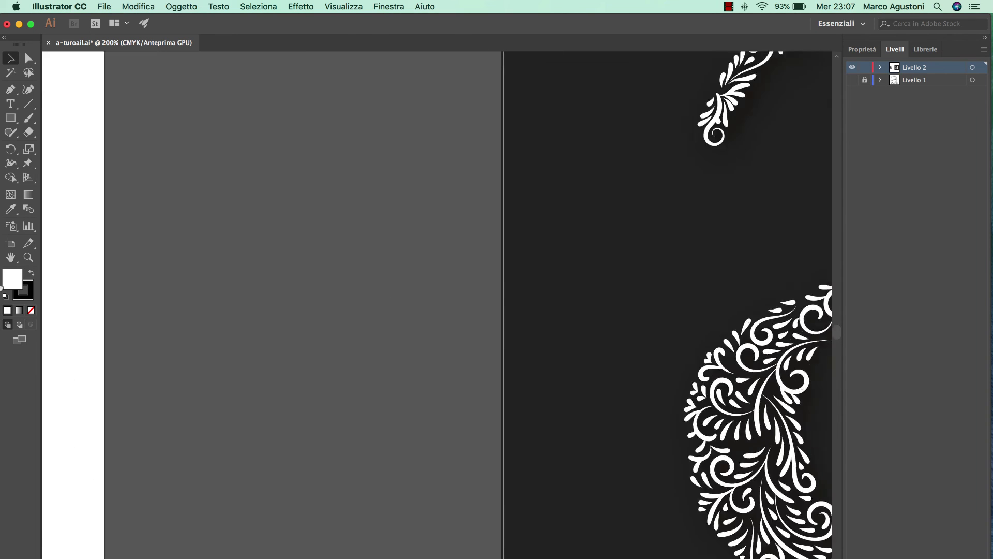
scroll(284, 287, "left", 2)
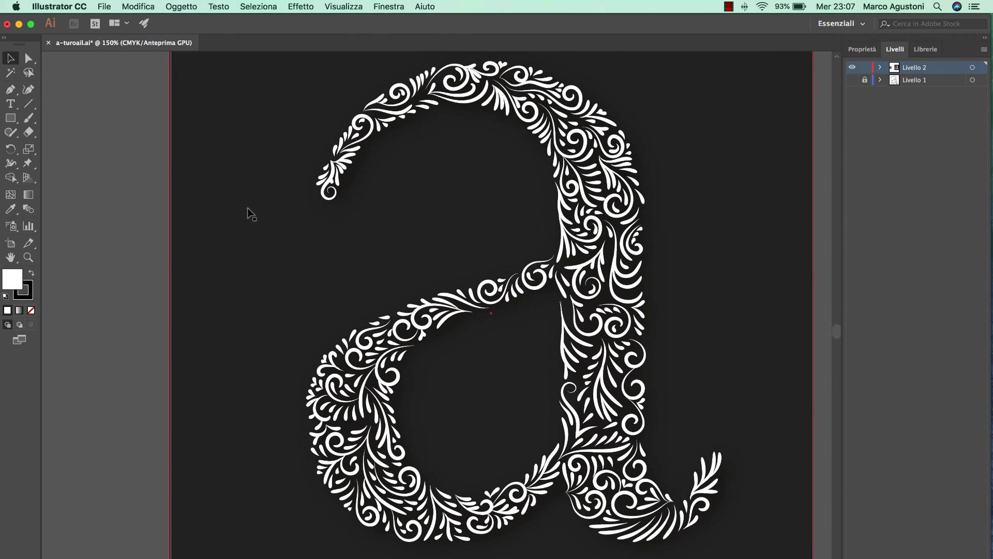